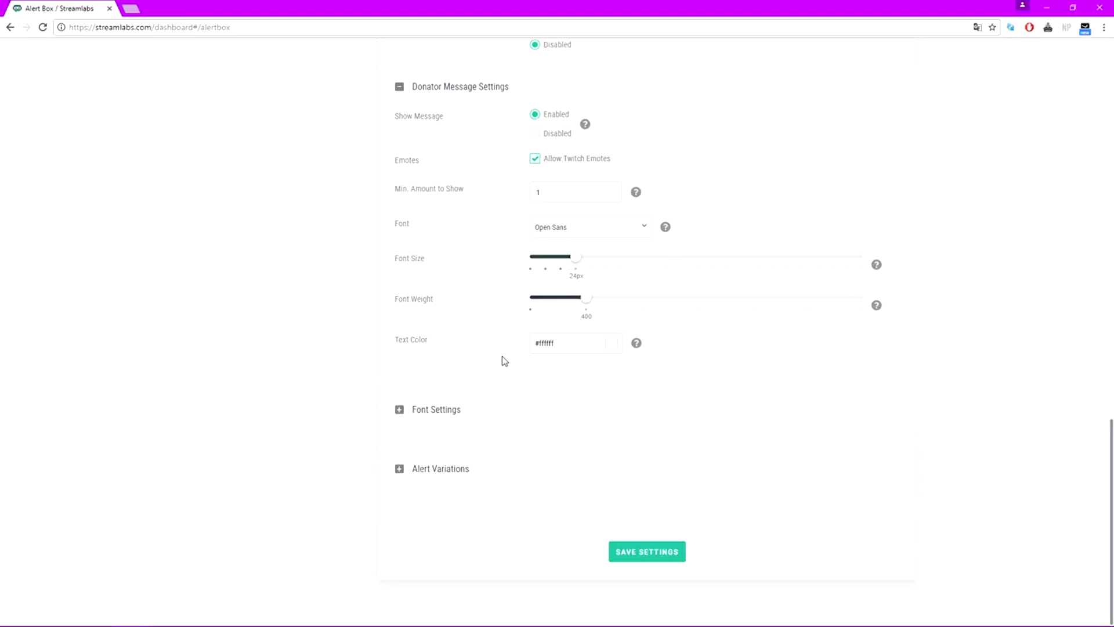
# Expand the alert's Font Settings and browse the Font list, leaving the font unchanged.
pyautogui.click(440, 415)
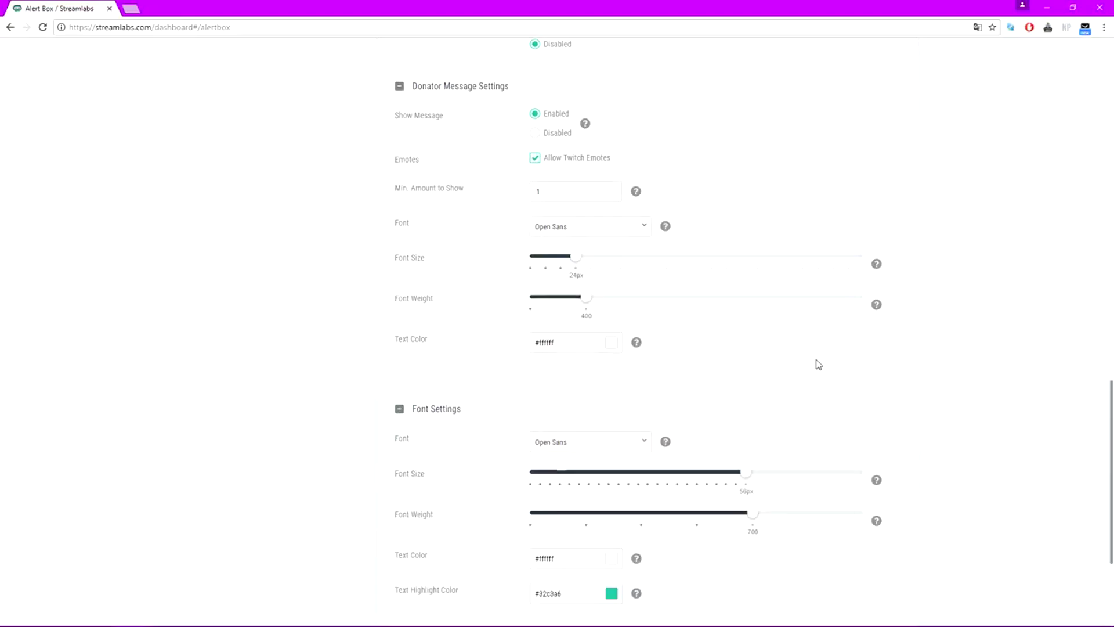
pyautogui.scroll(-2, 818, 365)
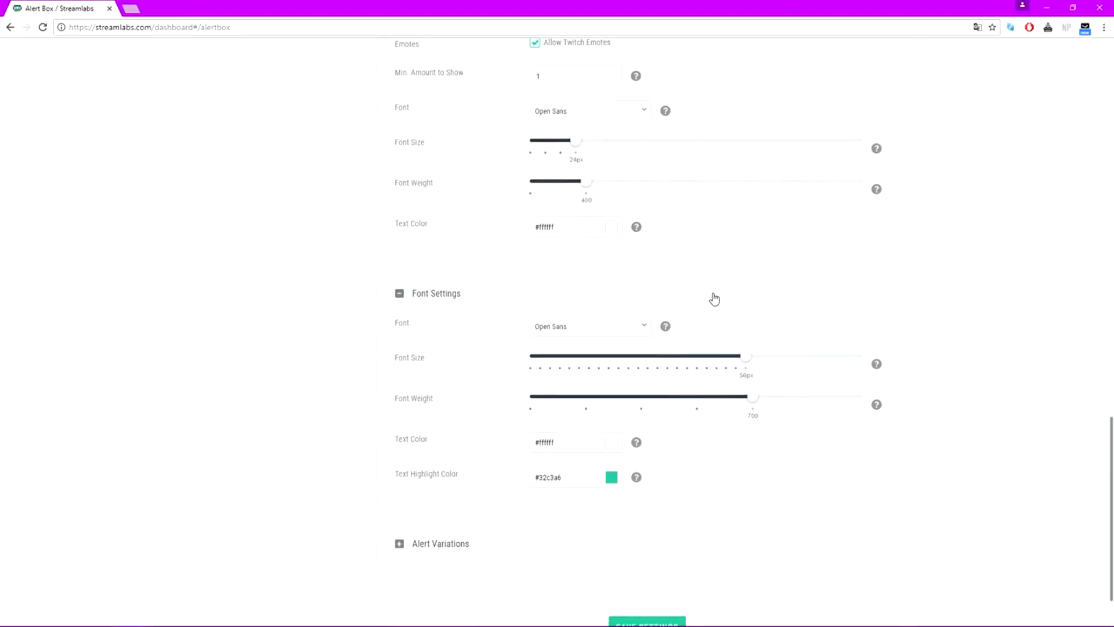
pyautogui.click(630, 329)
pyautogui.click(634, 328)
pyautogui.moveTo(667, 330)
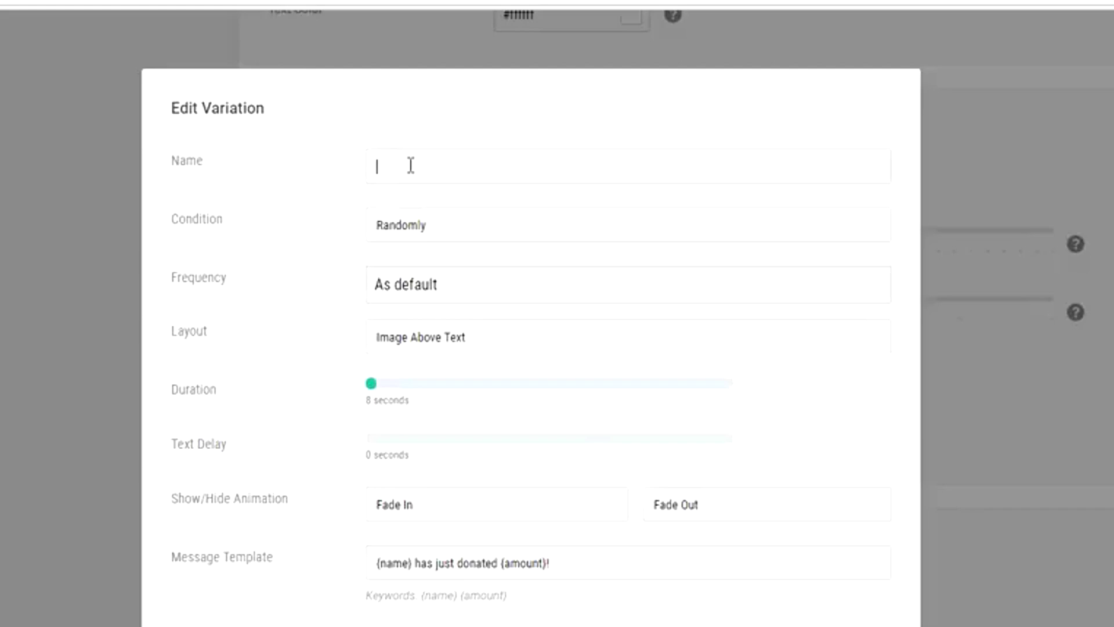
# Enter 666 as the new alert variation's name.
pyautogui.click(410, 166)
pyautogui.write('666')
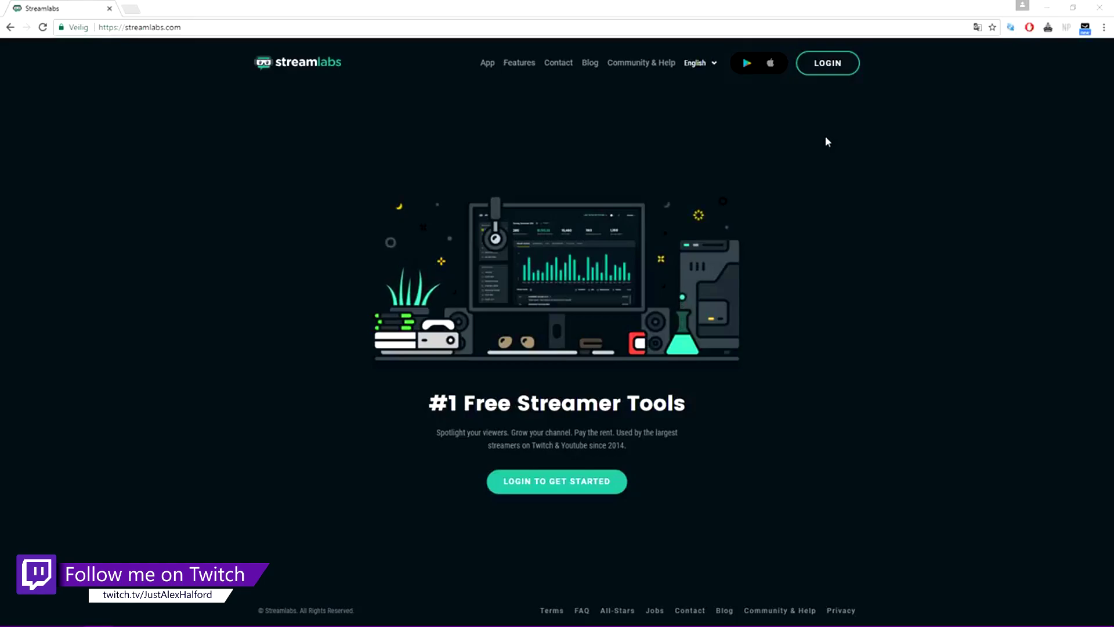
# Bring the browser forward and sign in via LOGIN TO GET STARTED.
pyautogui.hotkey('alt', 'Tab')
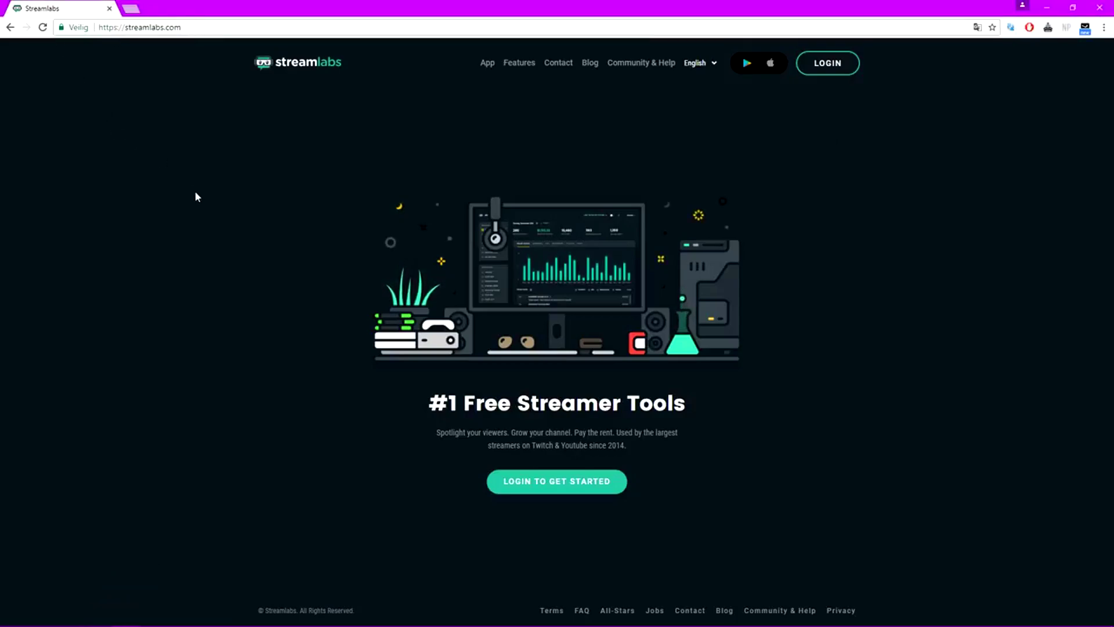
pyautogui.click(546, 481)
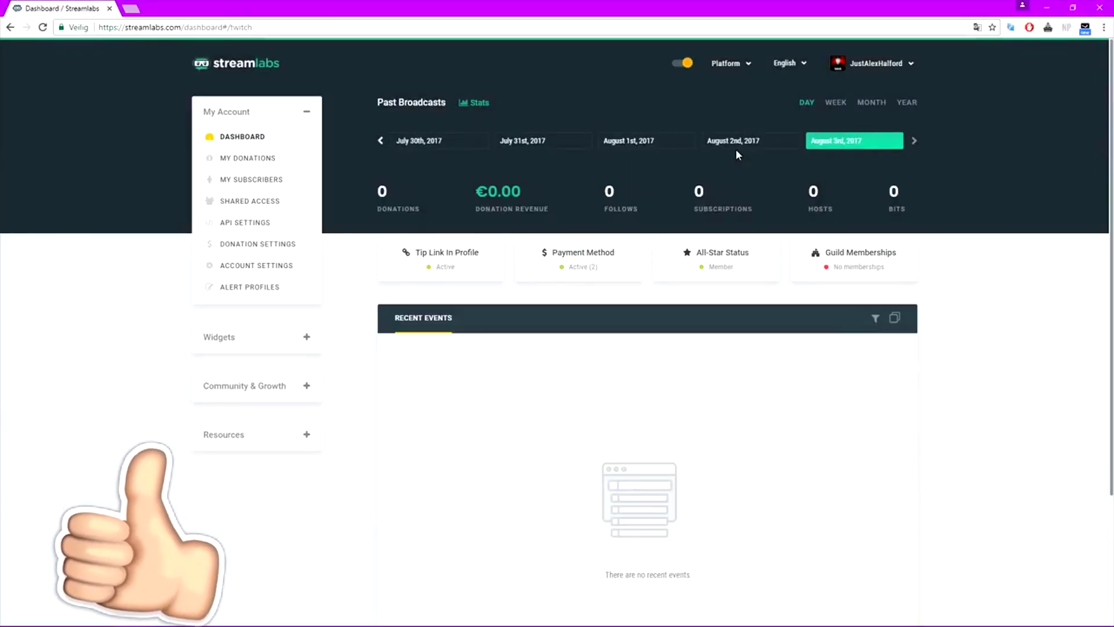
# Open the Donation Settings page from the dashboard sidebar.
pyautogui.scroll(-2, 1012, 192)
pyautogui.scroll(1, 1048, 288)
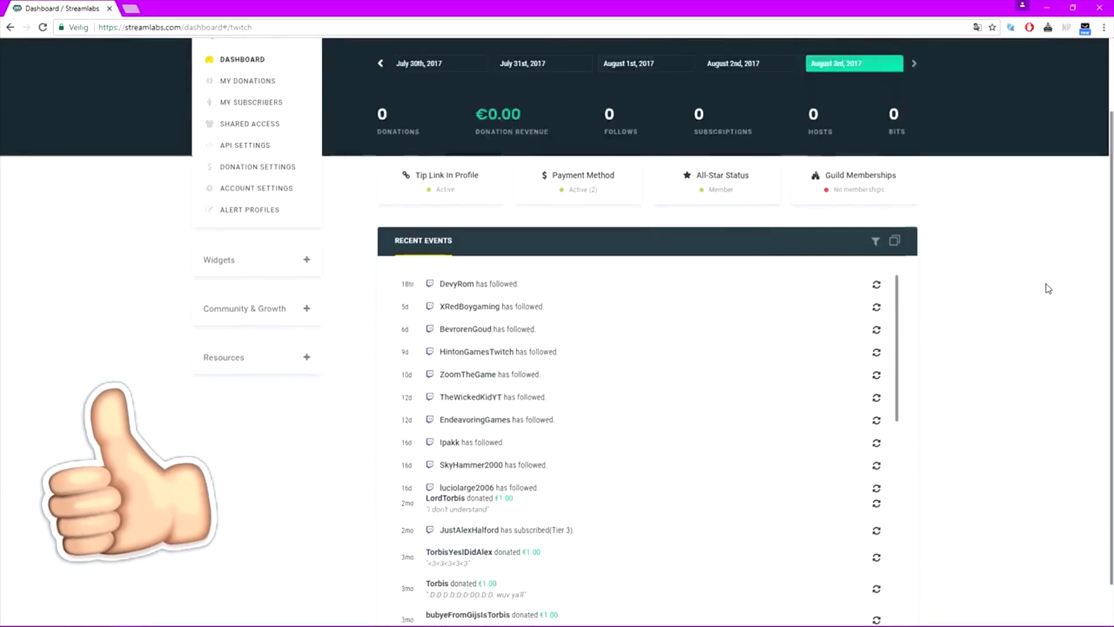
pyautogui.scroll(2, 1048, 288)
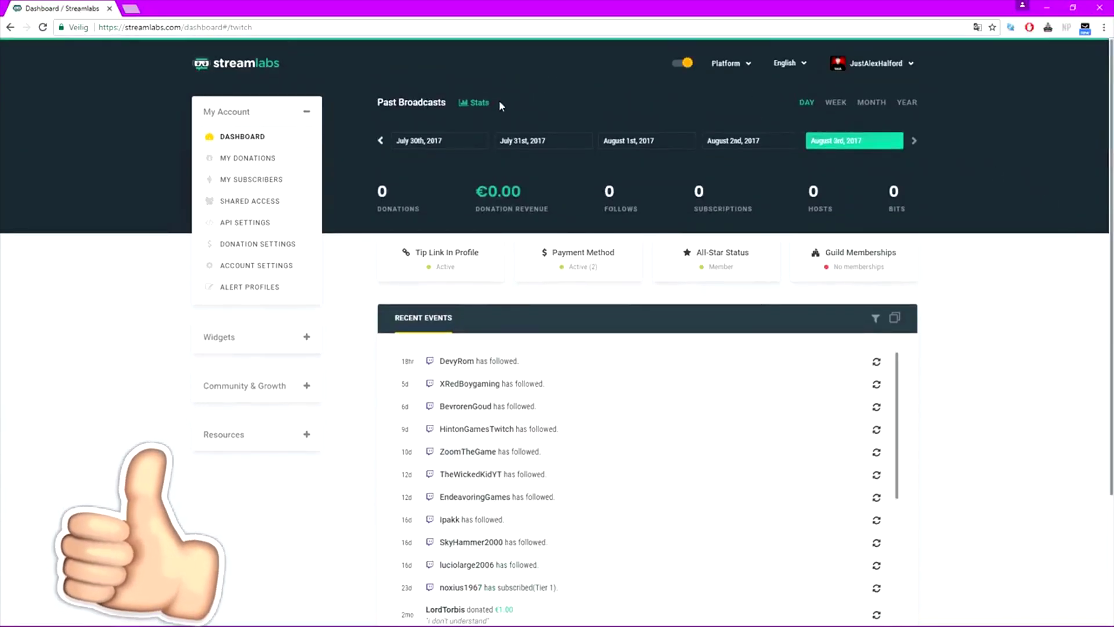
pyautogui.rightClick(370, 88)
pyautogui.click(124, 207)
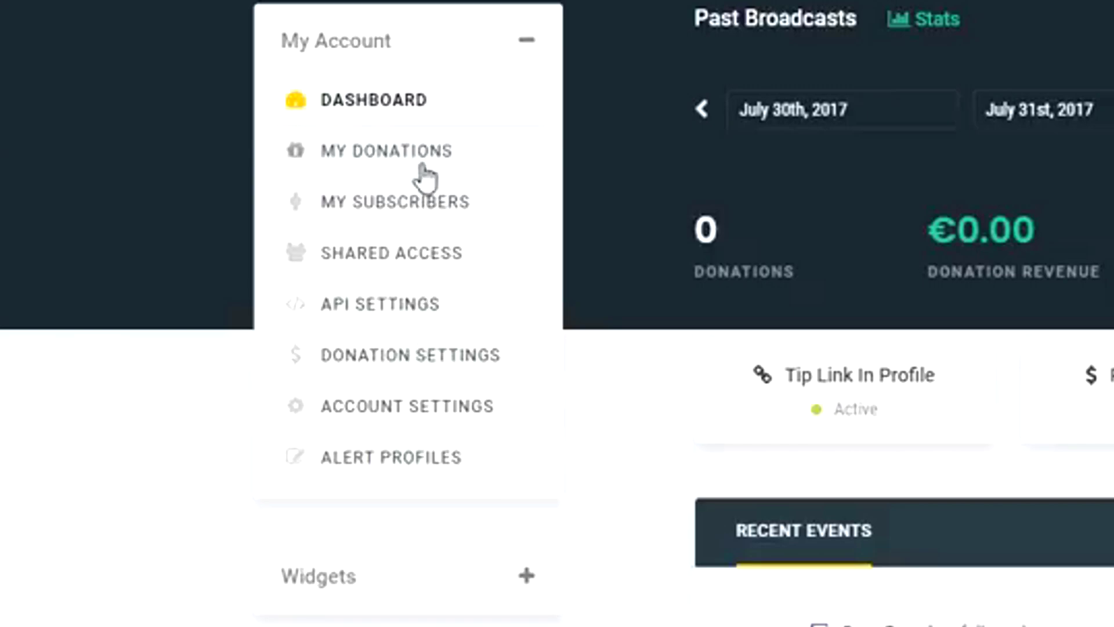
pyautogui.click(467, 357)
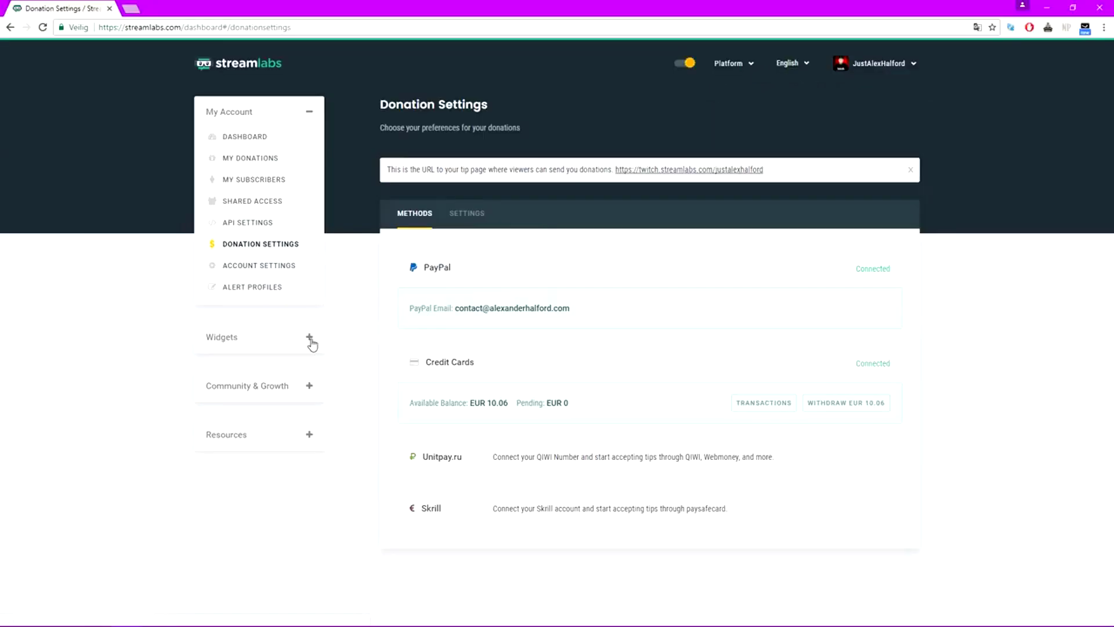
# Expand the Widgets list and open the Alertbox widget.
pyautogui.click(310, 338)
pyautogui.scroll(-1, 308, 349)
pyautogui.click(256, 321)
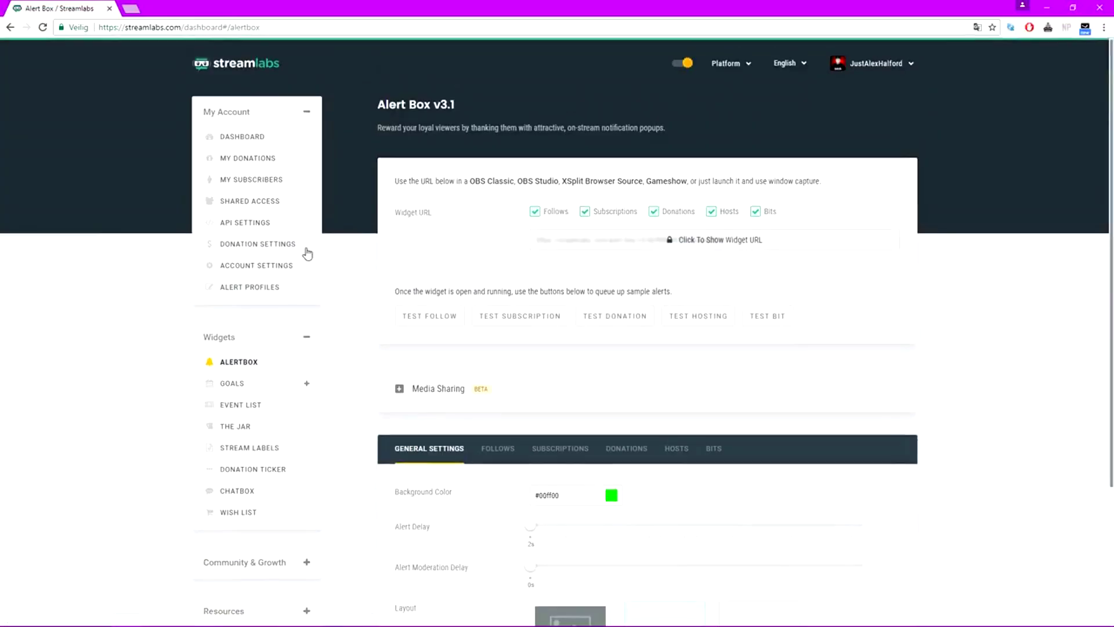
# Switch the Alert Box settings from the Follows tab to the Donations tab.
pyautogui.scroll(-3, 463, 269)
pyautogui.click(497, 270)
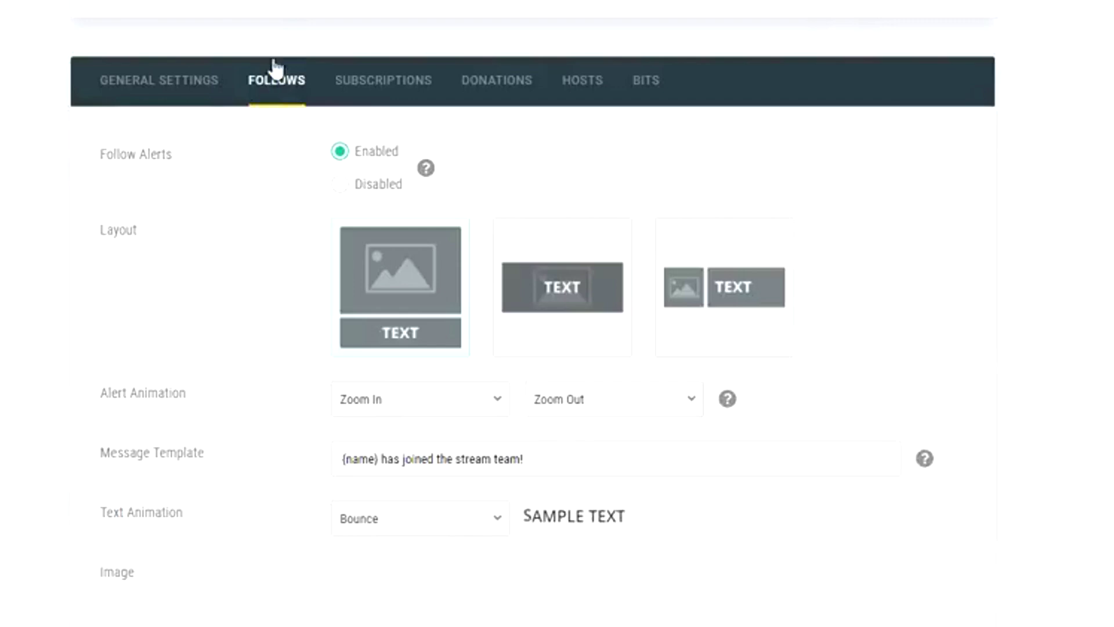
pyautogui.click(493, 81)
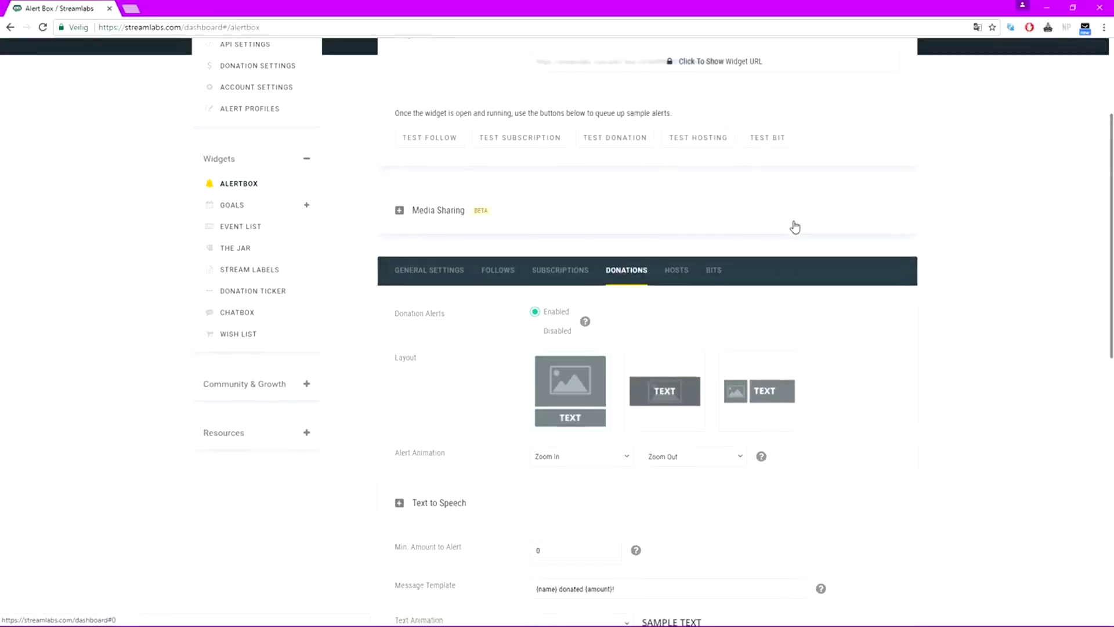
pyautogui.scroll(-2, 795, 227)
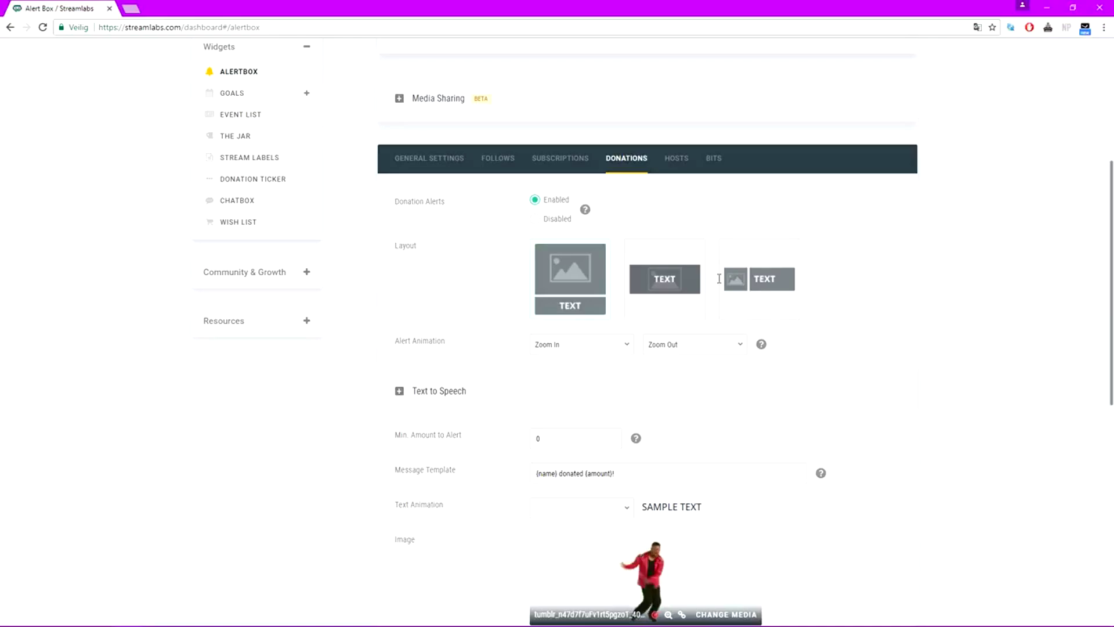
pyautogui.scroll(-4, 710, 284)
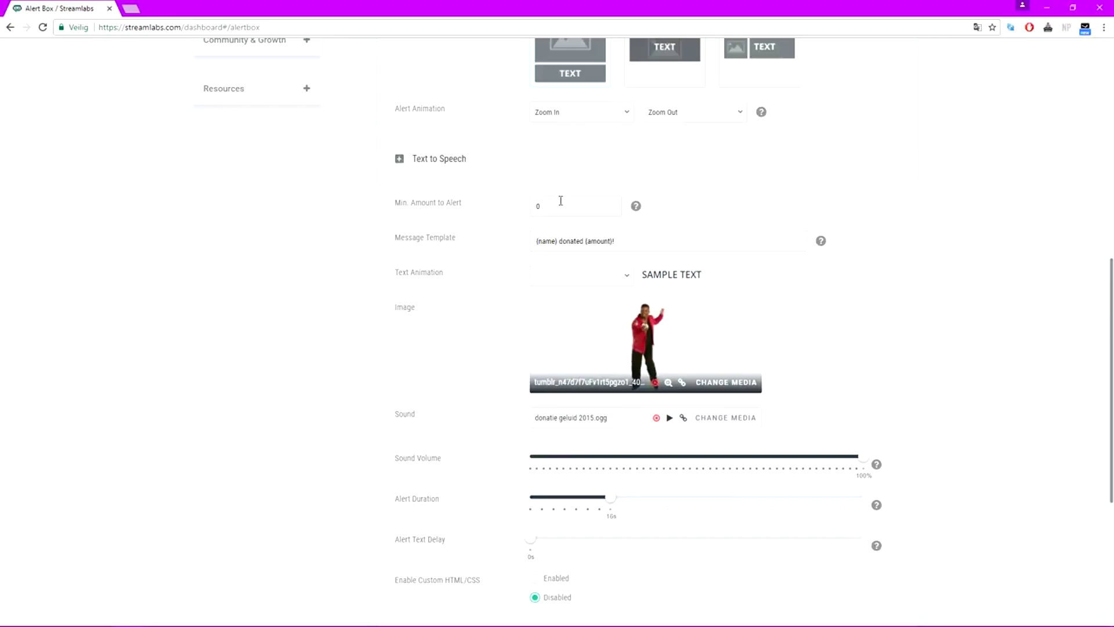
# Set the donation alert's Min. Amount to Alert to 0.
pyautogui.scroll(-1, 561, 201)
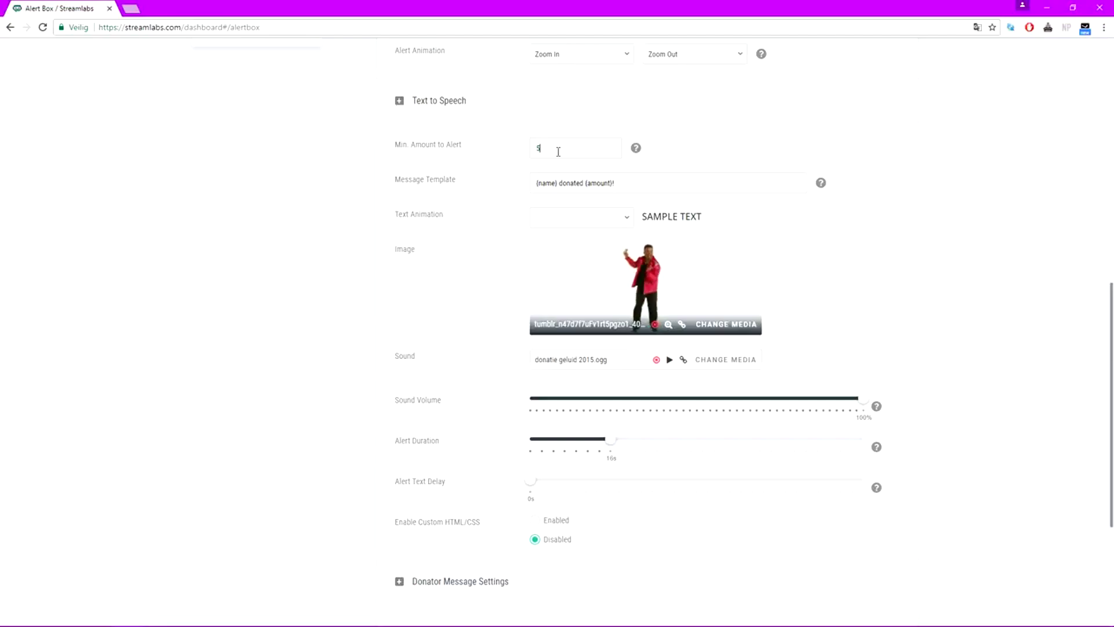
pyautogui.moveTo(637, 149)
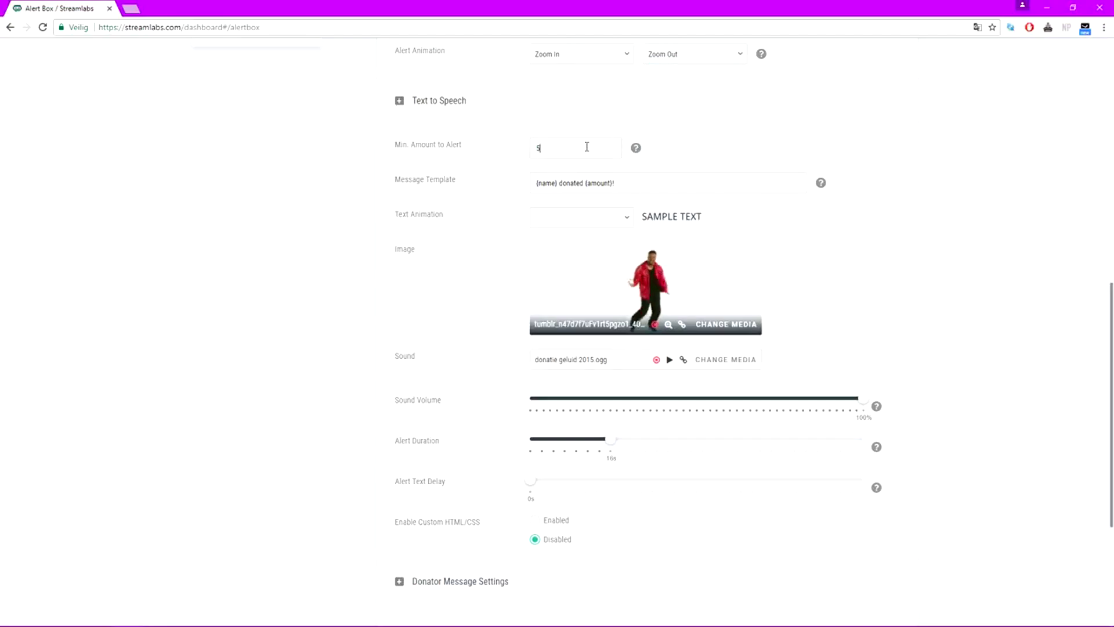
pyautogui.press('BackSpace')
pyautogui.write('0')
# Retype 'donated' so the message template reads '{name} donated {amount}!'.
pyautogui.scroll(-1, 378, 201)
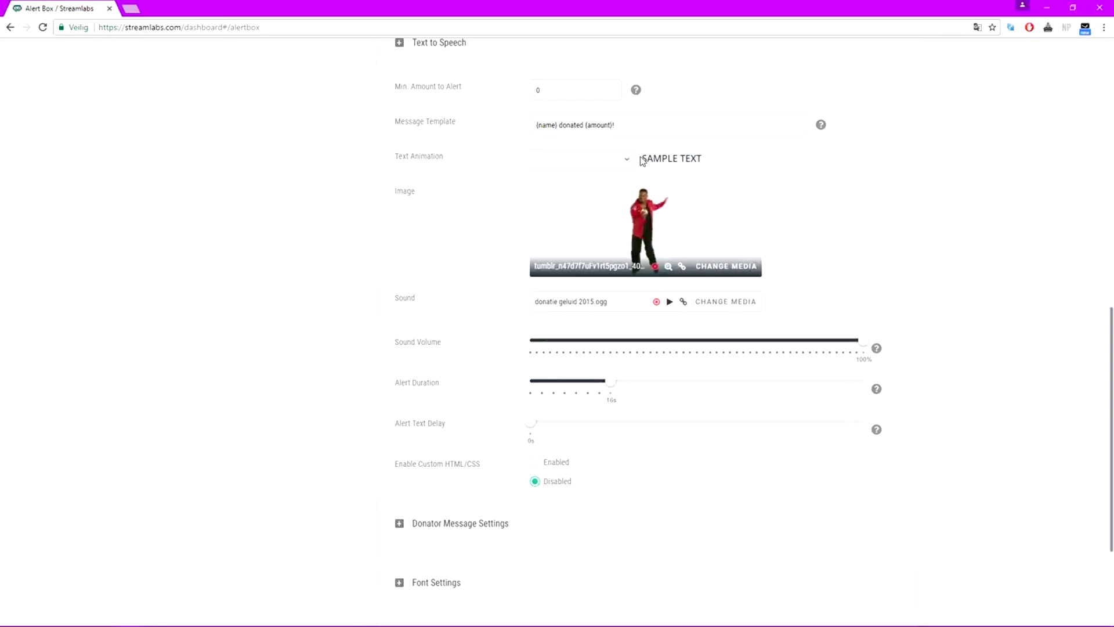
pyautogui.doubleClick(570, 125)
pyautogui.press('BackSpace')
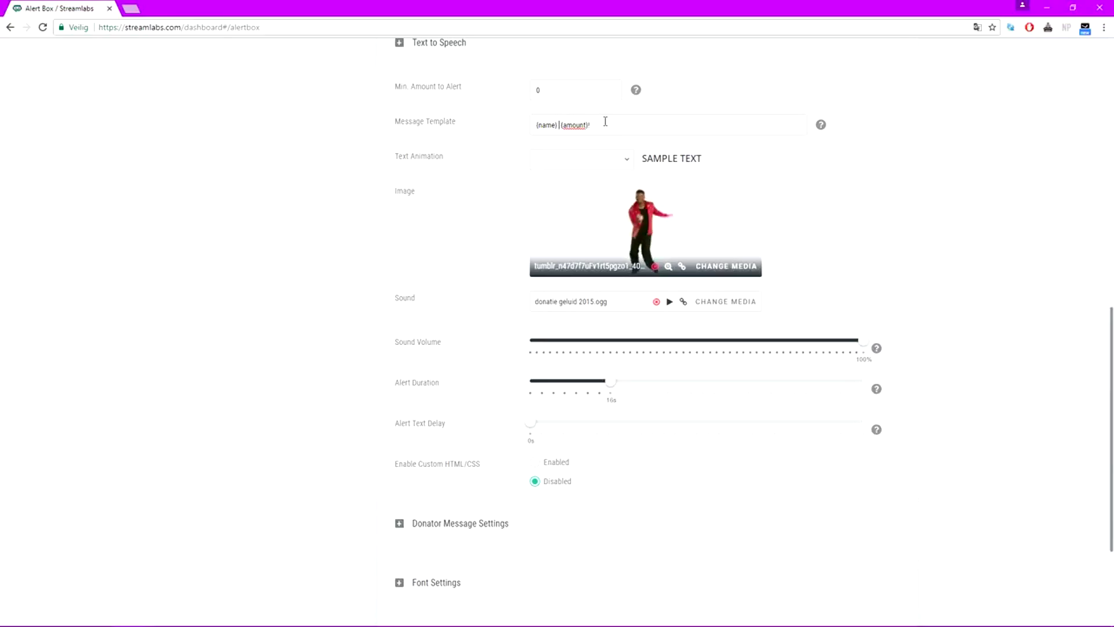
pyautogui.write('donated')
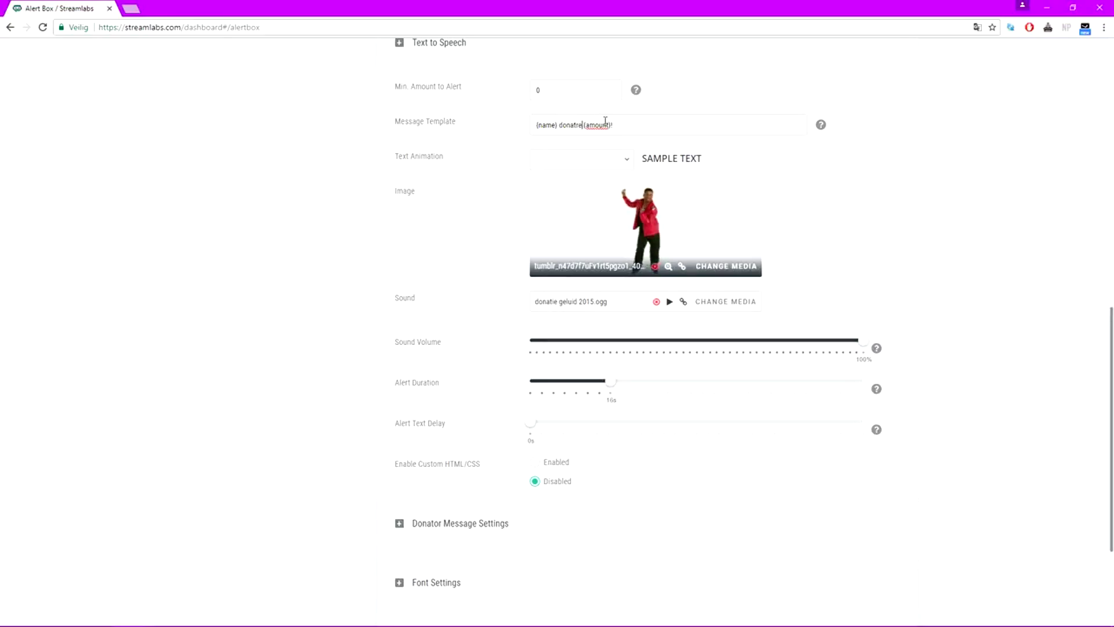
pyautogui.scroll(-1, 629, 132)
pyautogui.click(625, 103)
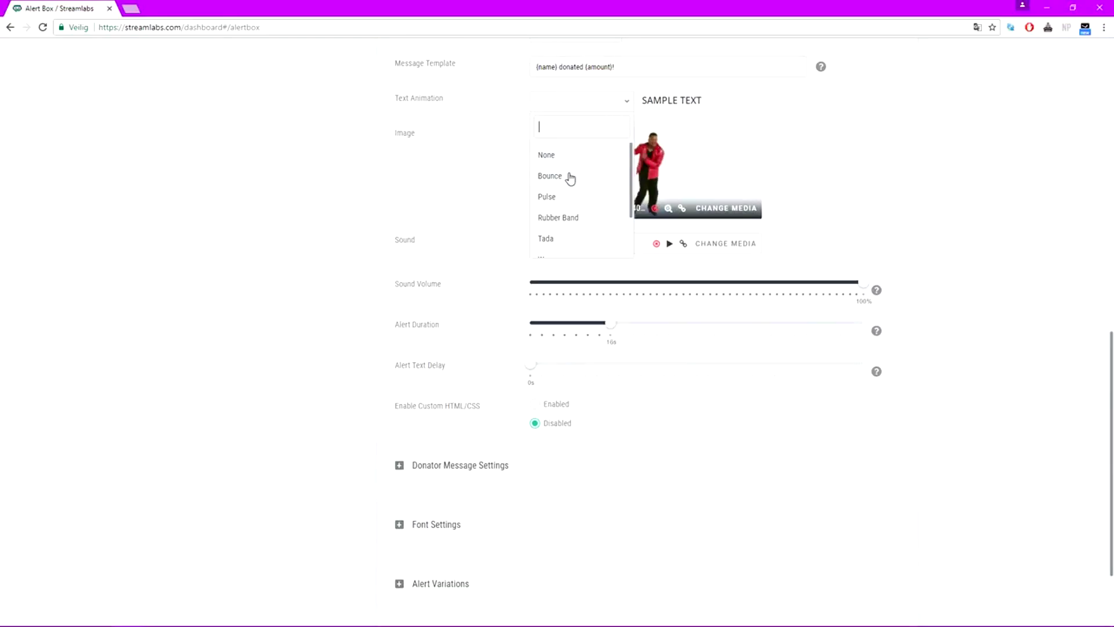
pyautogui.scroll(-2, 548, 168)
pyautogui.click(665, 121)
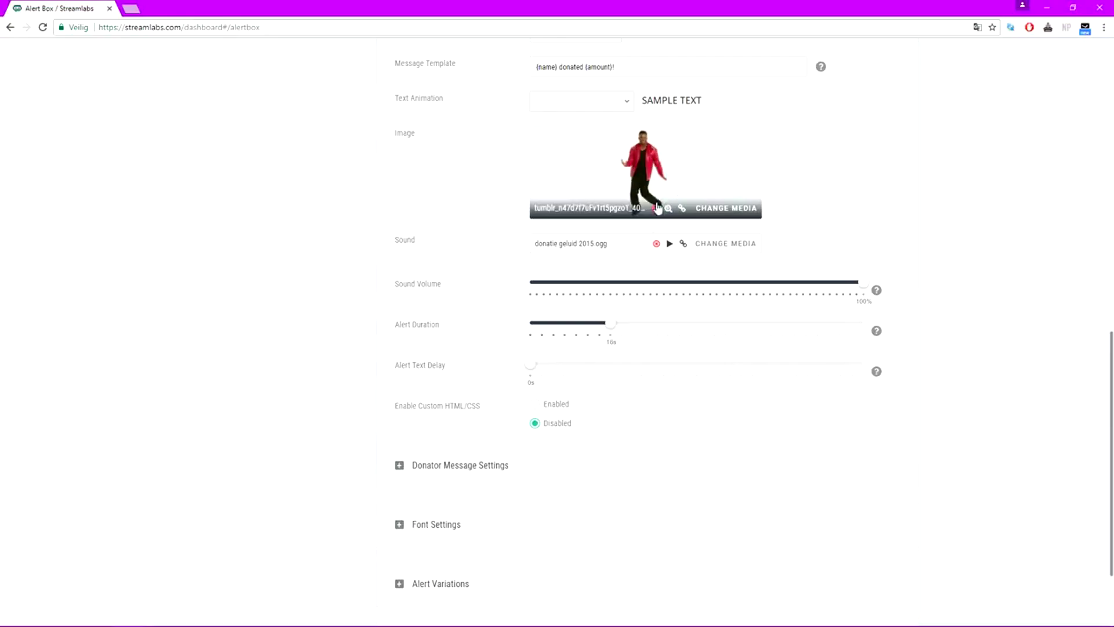
pyautogui.scroll(7, 745, 231)
pyautogui.scroll(-6, 744, 231)
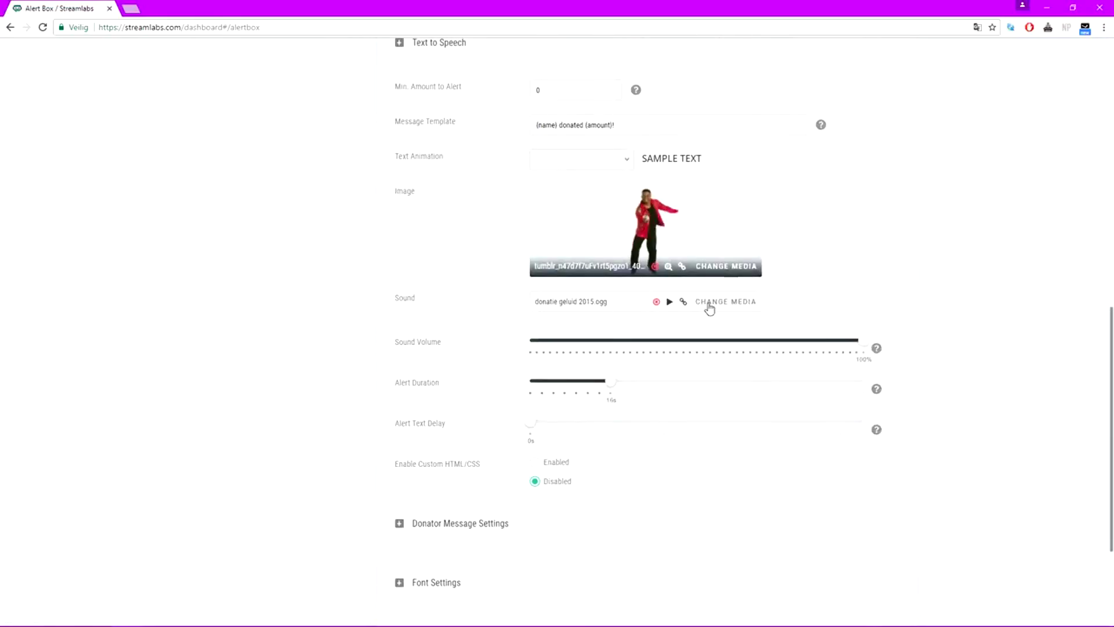
pyautogui.click(728, 267)
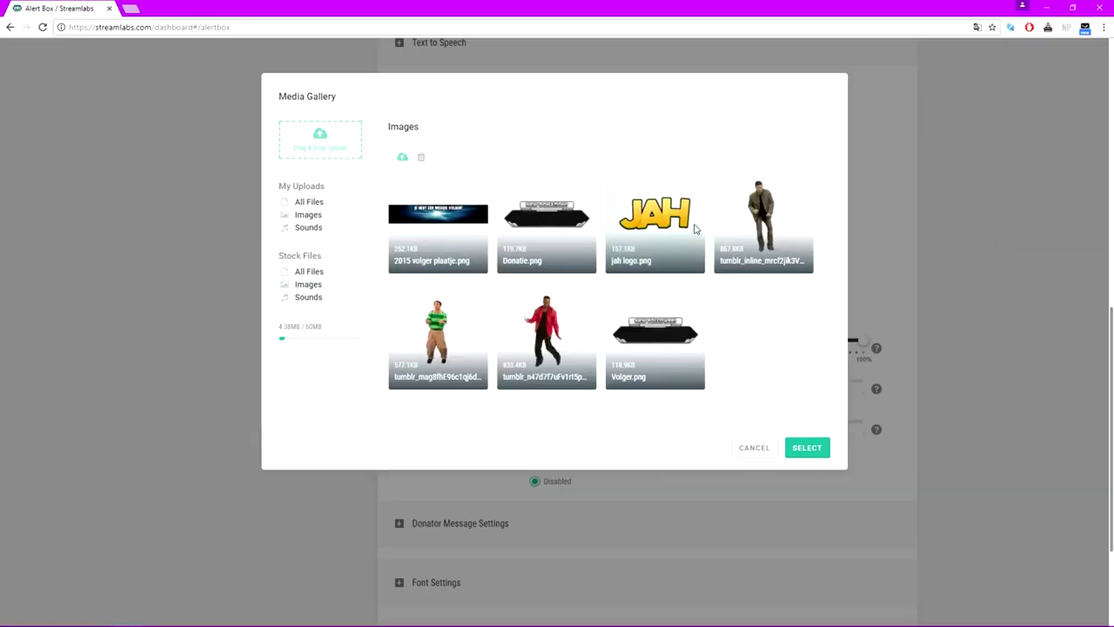
pyautogui.click(760, 451)
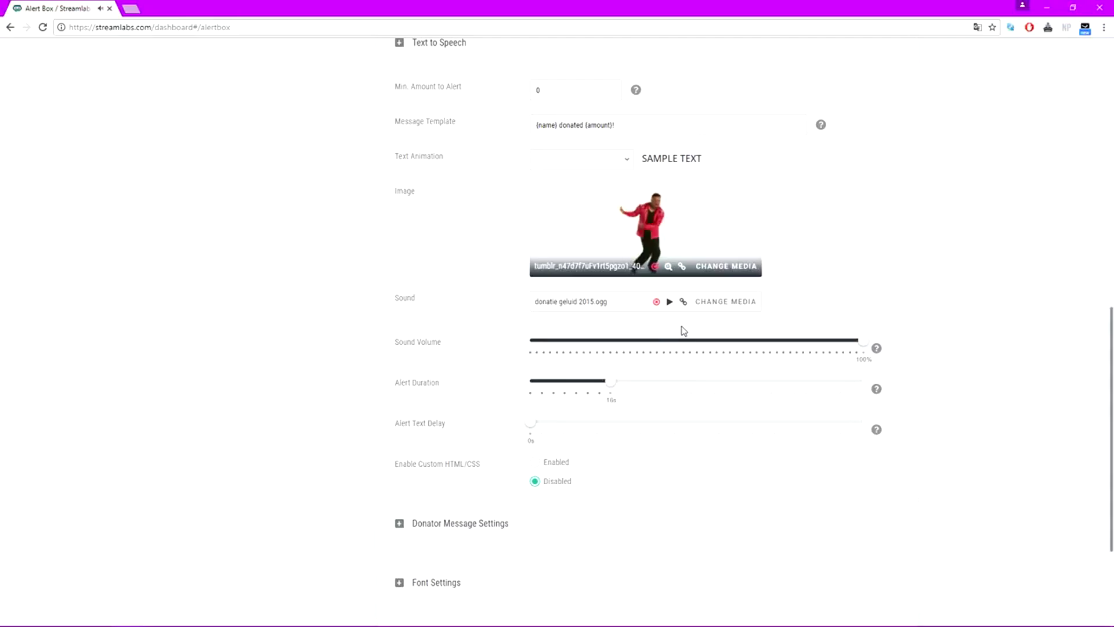
pyautogui.scroll(-1, 848, 321)
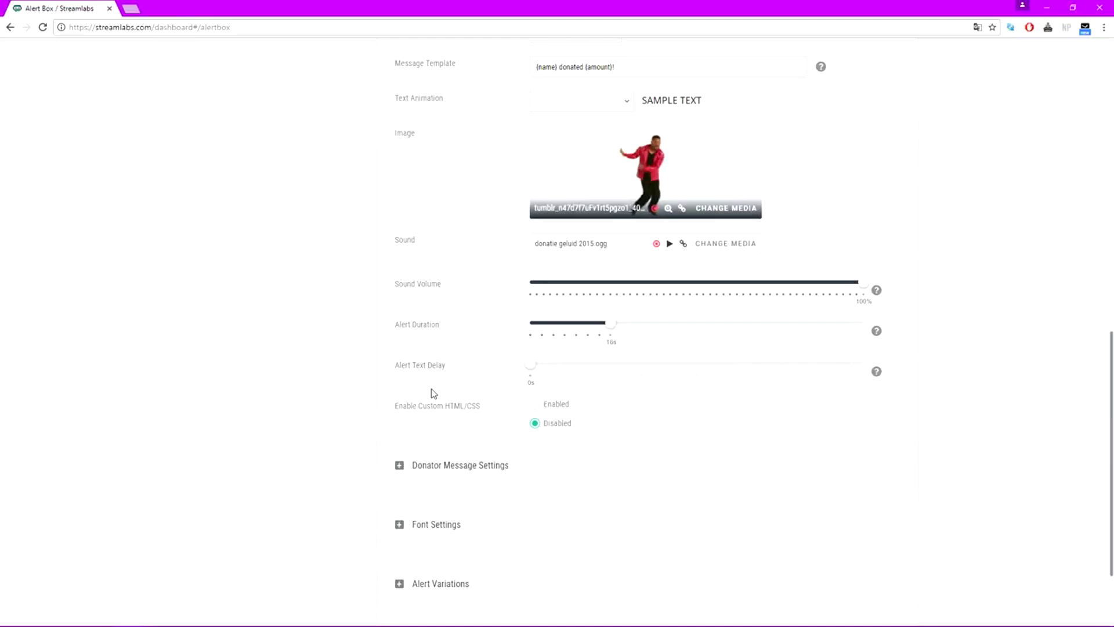
pyautogui.moveTo(562, 361); pyautogui.dragTo(452, 458)
pyautogui.scroll(-2, 446, 447)
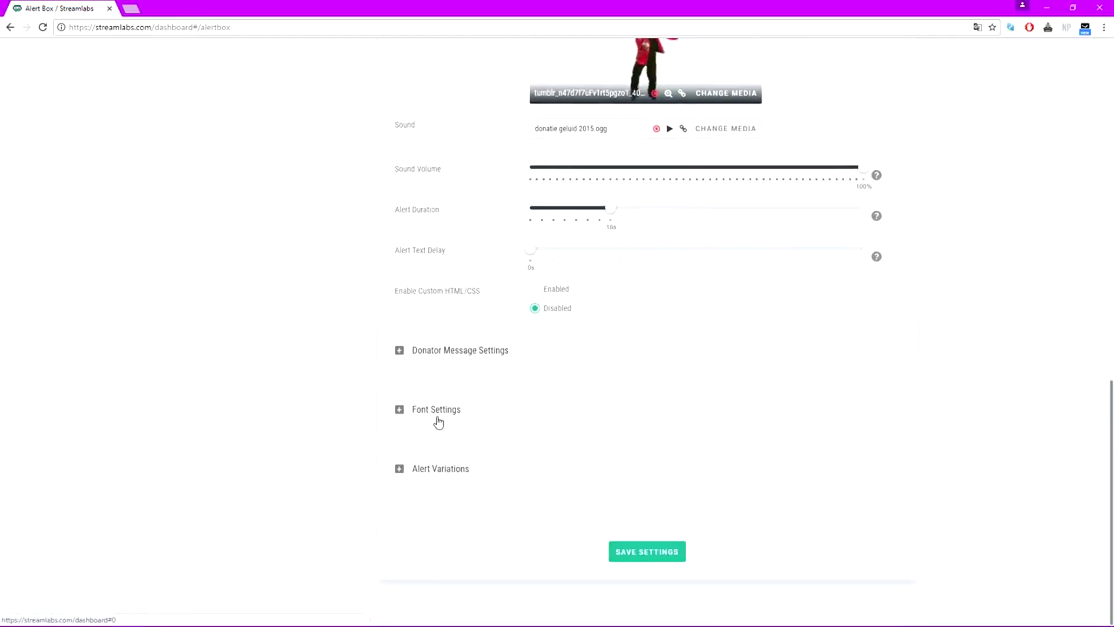
# Expand the donator message and font settings sections, then browse the alert font list.
pyautogui.click(467, 371)
pyautogui.scroll(-3, 678, 361)
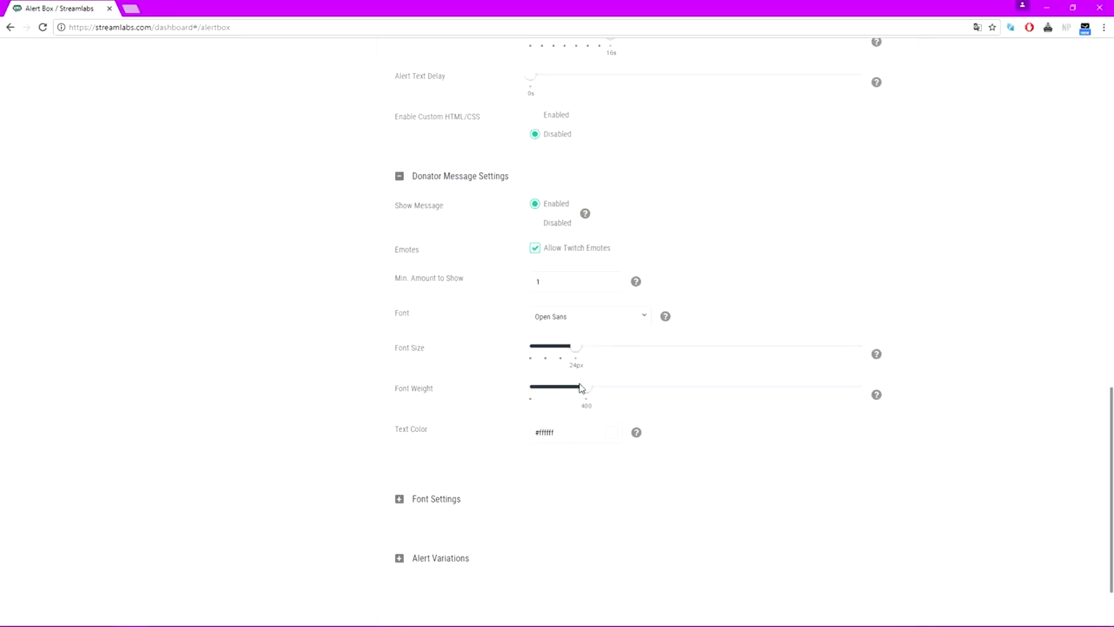
pyautogui.scroll(-2, 570, 375)
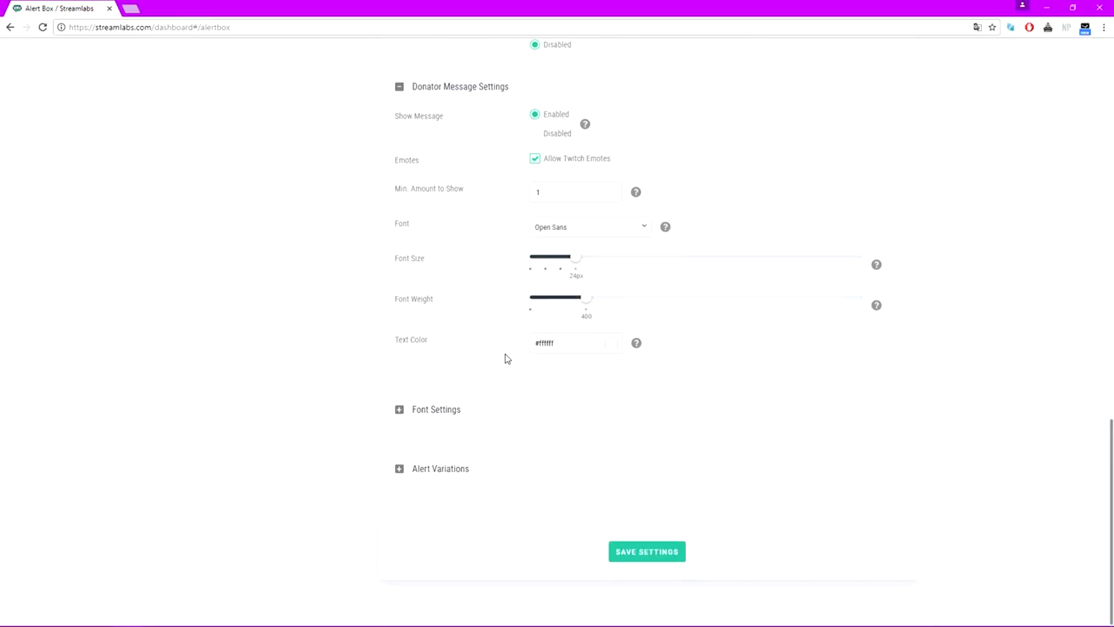
pyautogui.click(449, 412)
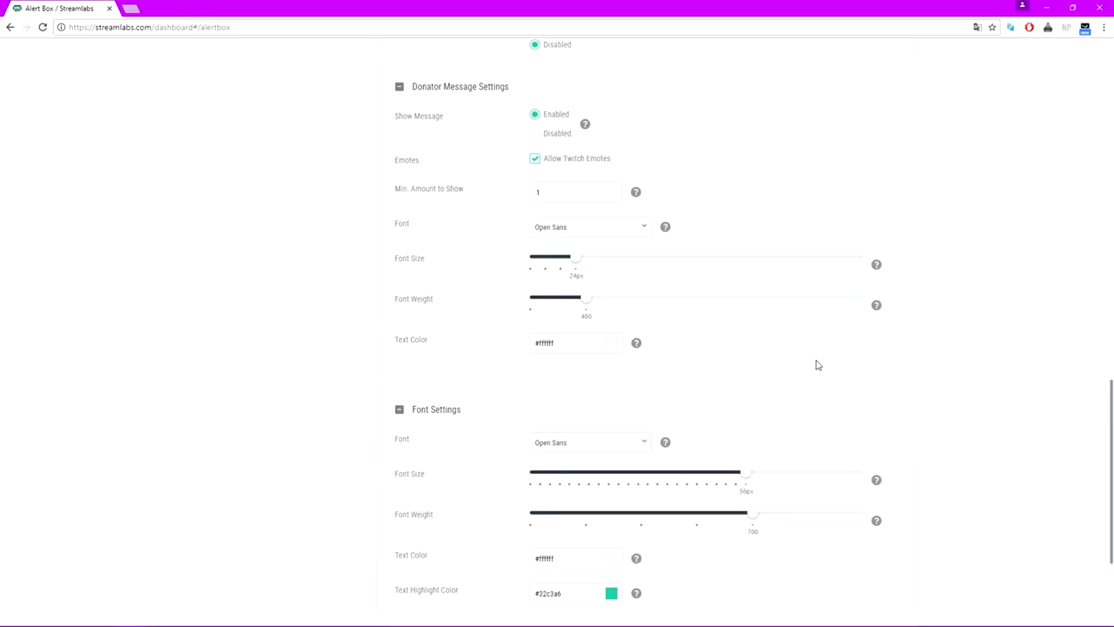
pyautogui.scroll(-2, 574, 261)
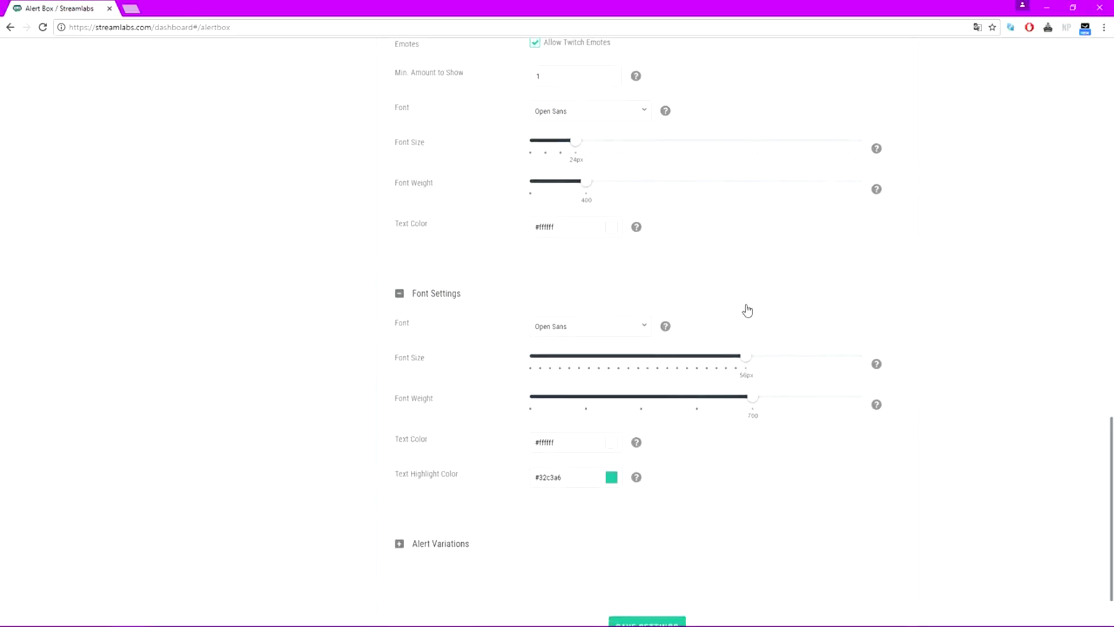
pyautogui.click(628, 332)
pyautogui.click(631, 328)
# Name the variation 666 with condition 'Donation amount is exactly' 6.66.
pyautogui.moveTo(668, 334)
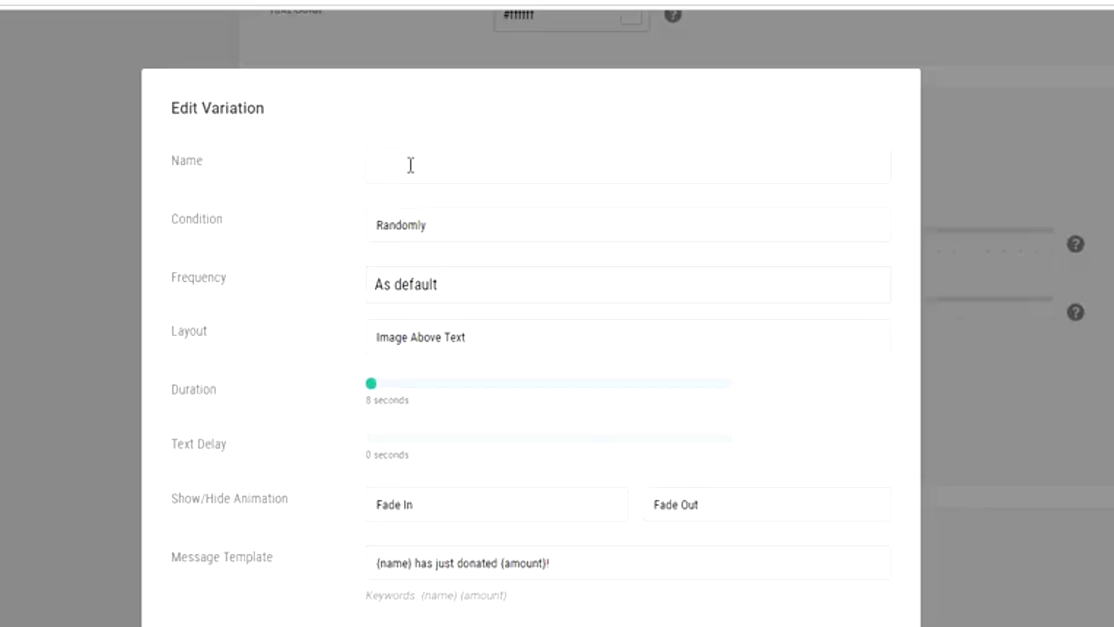
pyautogui.write('666')
pyautogui.click(473, 225)
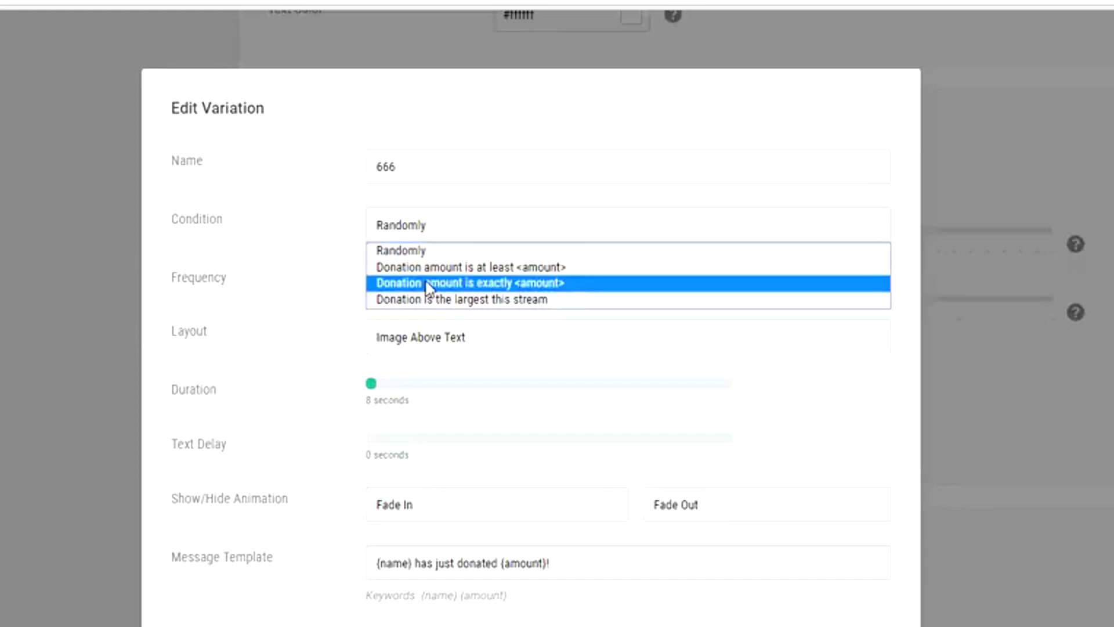
pyautogui.click(441, 285)
pyautogui.click(478, 283)
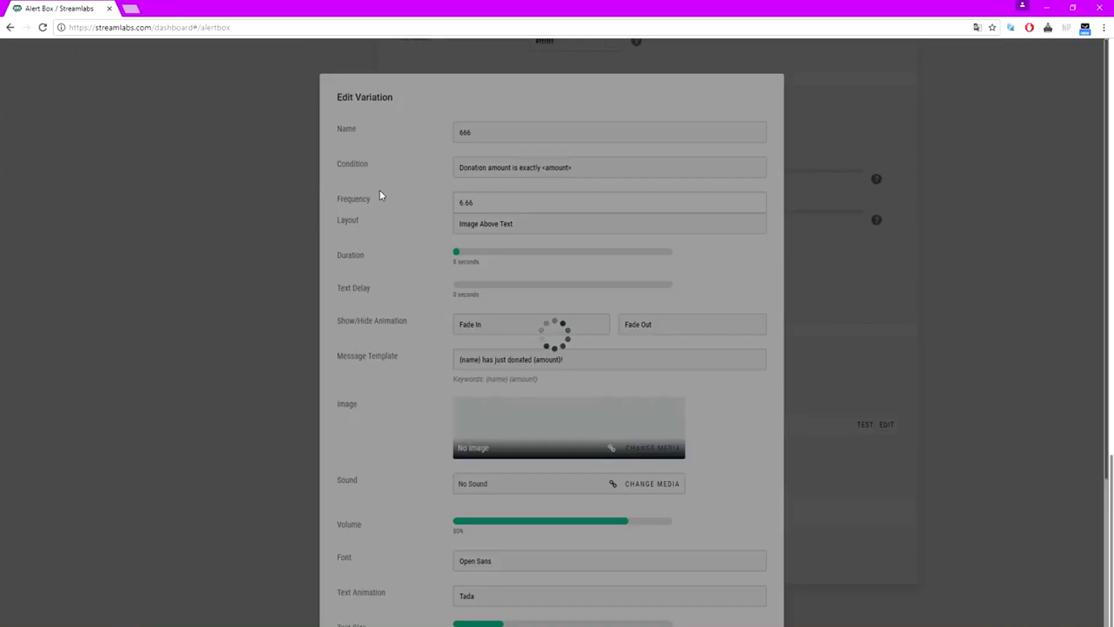
pyautogui.scroll(-2, 800, 232)
pyautogui.scroll(-2, 685, 238)
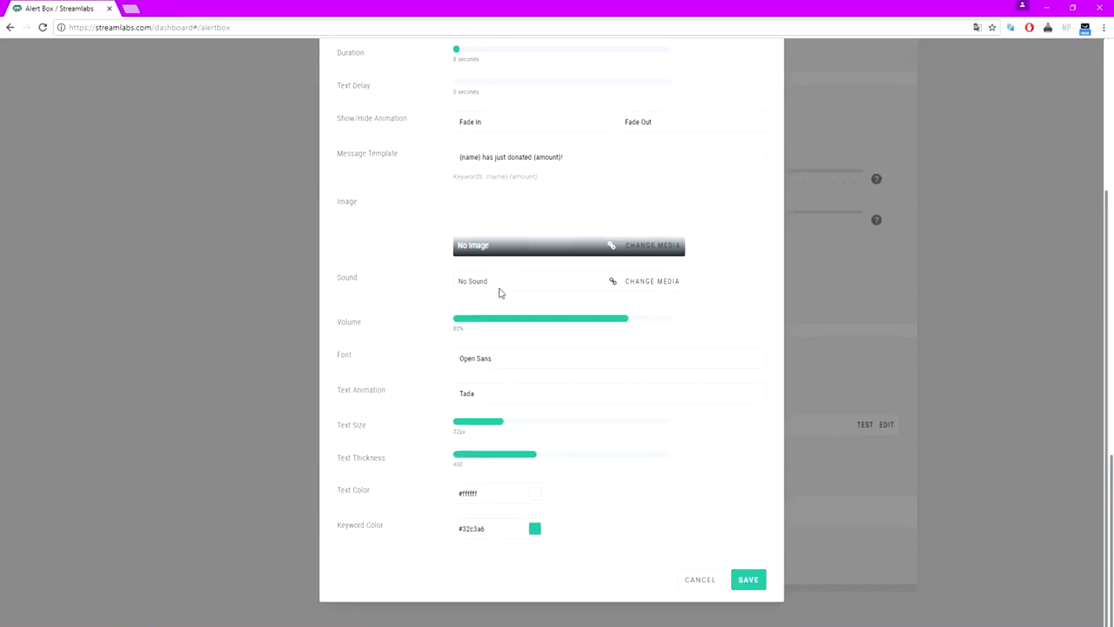
pyautogui.scroll(4, 523, 287)
pyautogui.scroll(-4, 551, 284)
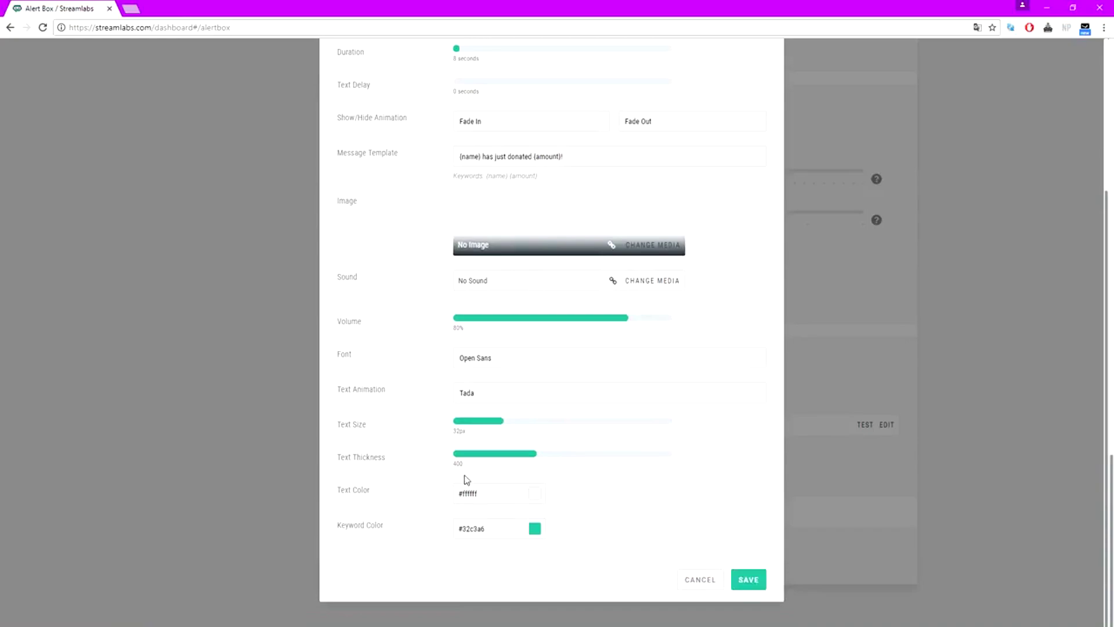
# Save and close the variation, then reopen it briefly to review it.
pyautogui.click(720, 582)
pyautogui.click(676, 411)
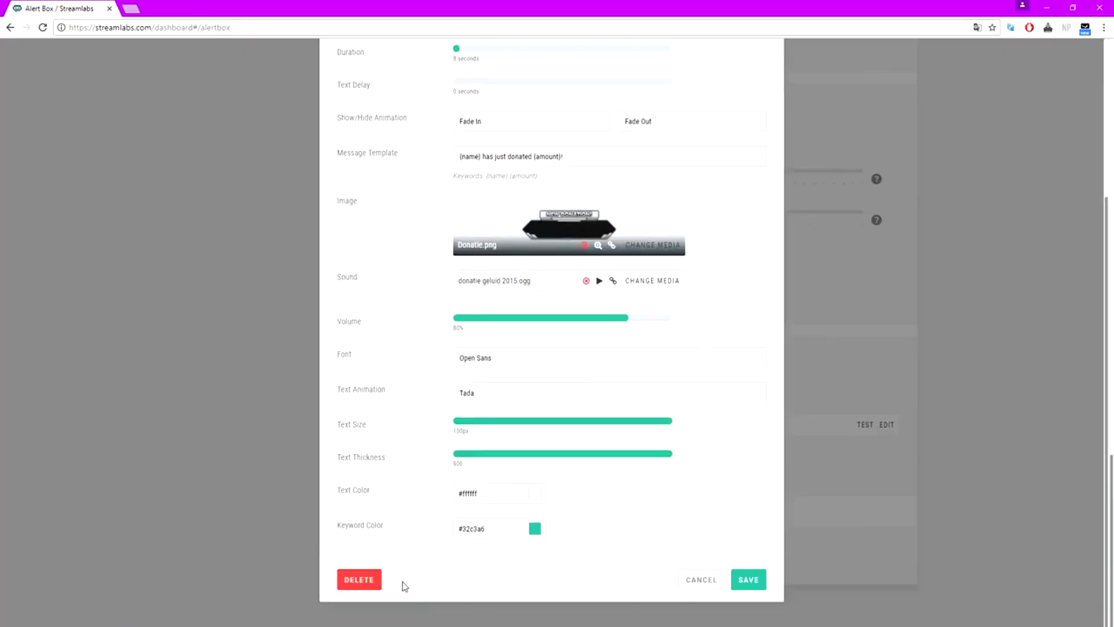
pyautogui.click(373, 585)
pyautogui.scroll(10, 448, 525)
pyautogui.scroll(-7, 460, 507)
pyautogui.scroll(-4, 659, 301)
pyautogui.scroll(20, 729, 313)
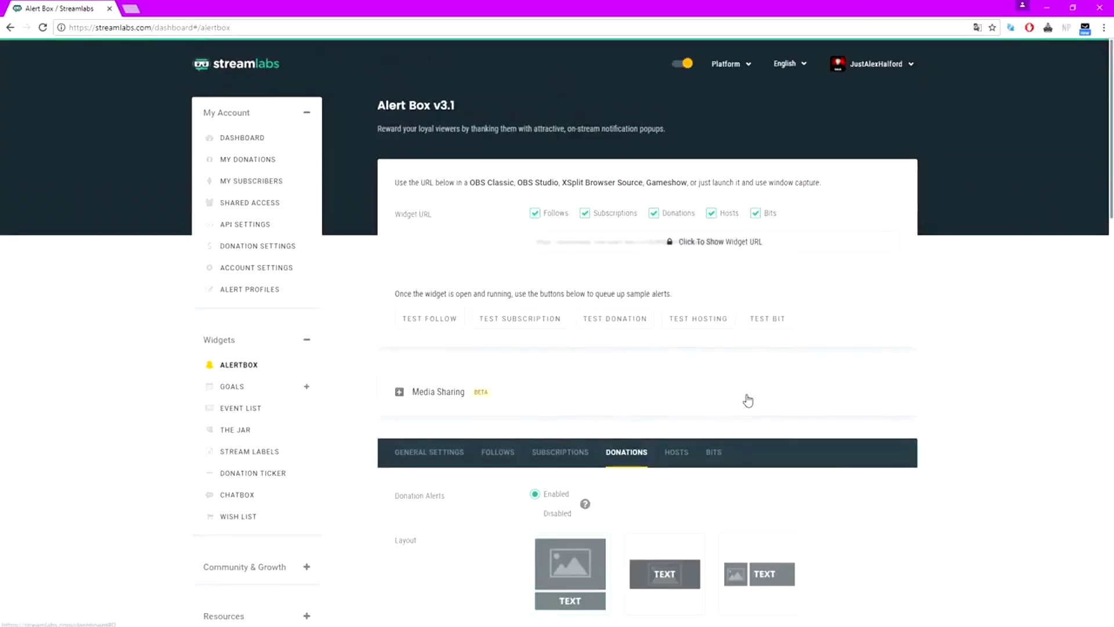
# Reveal and copy the Alert Box widget URL, then switch to OBS Studio.
pyautogui.scroll(-2, 801, 325)
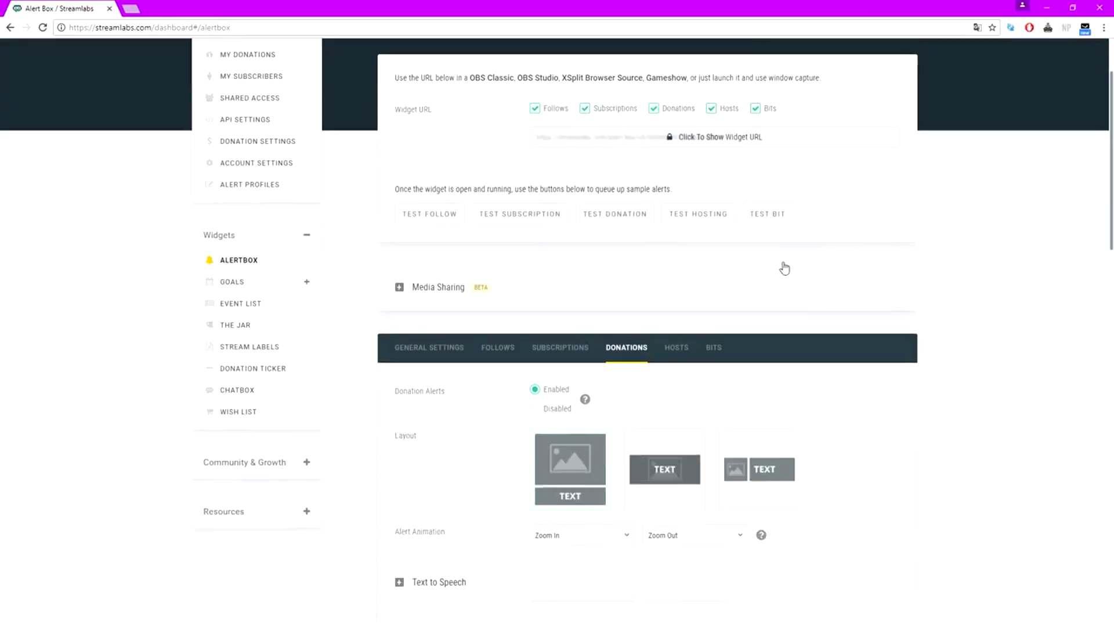
pyautogui.click(724, 132)
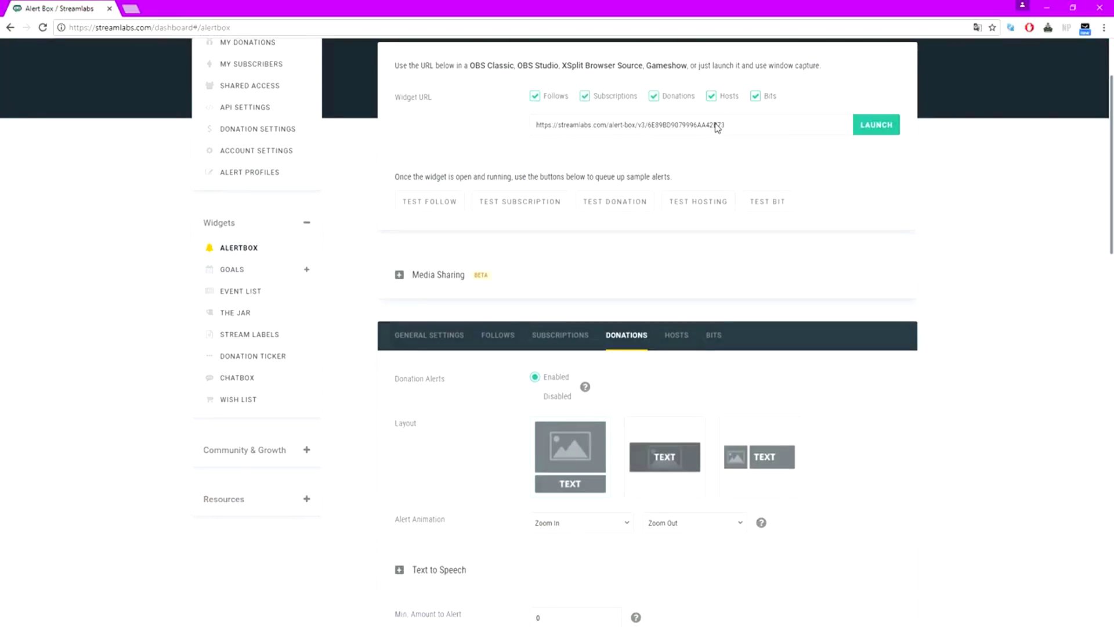
pyautogui.click(718, 127)
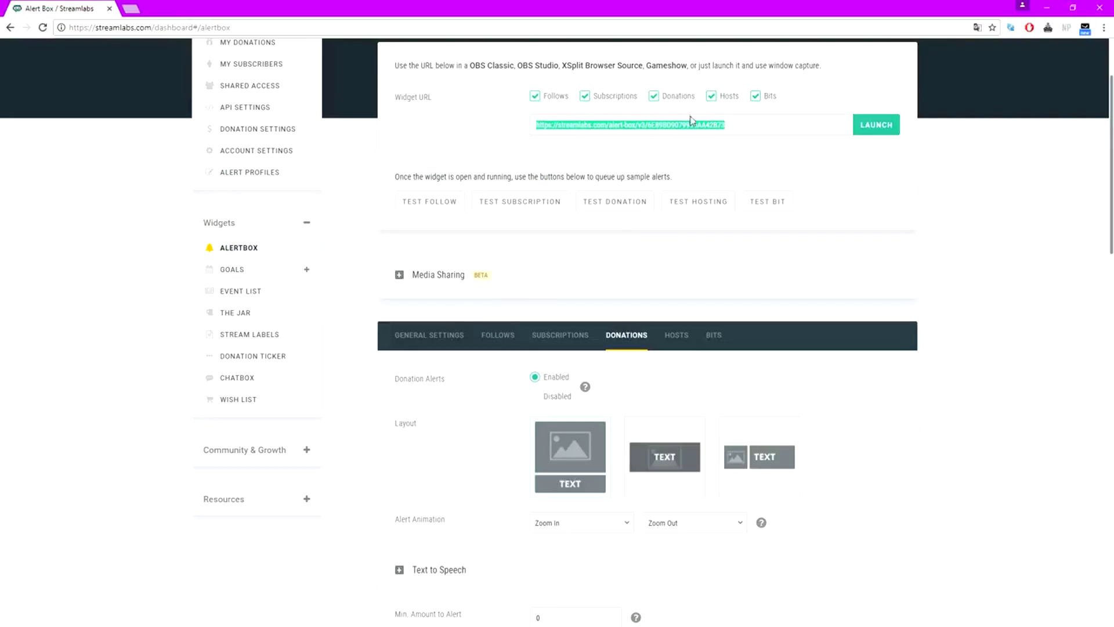
pyautogui.click(184, 618)
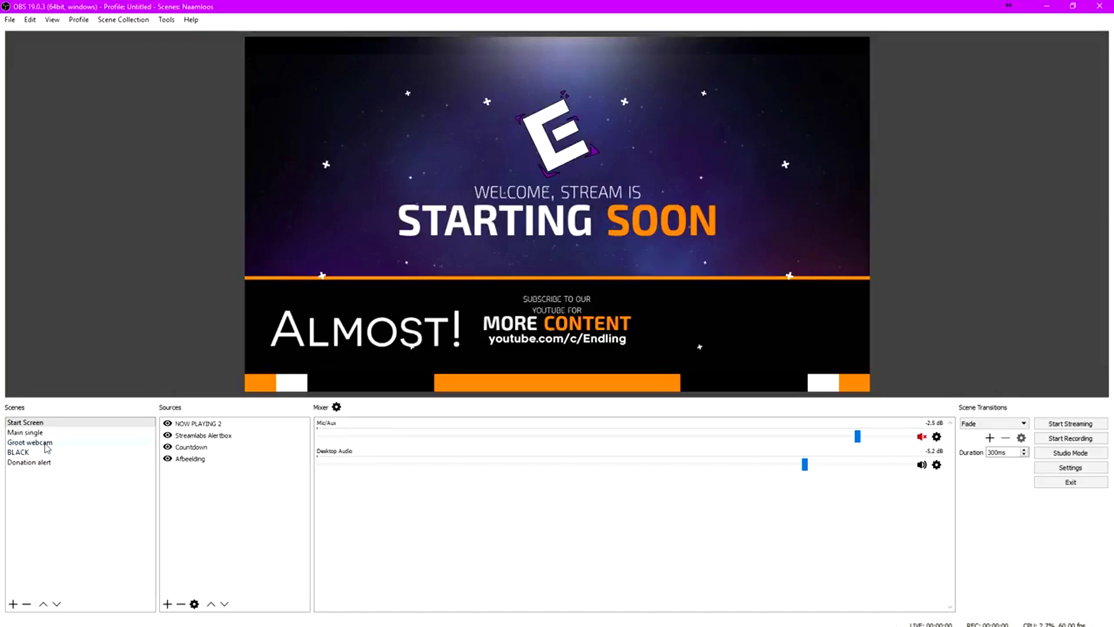
# Select the Donation alert scene and add a Browser Source to it.
pyautogui.click(42, 463)
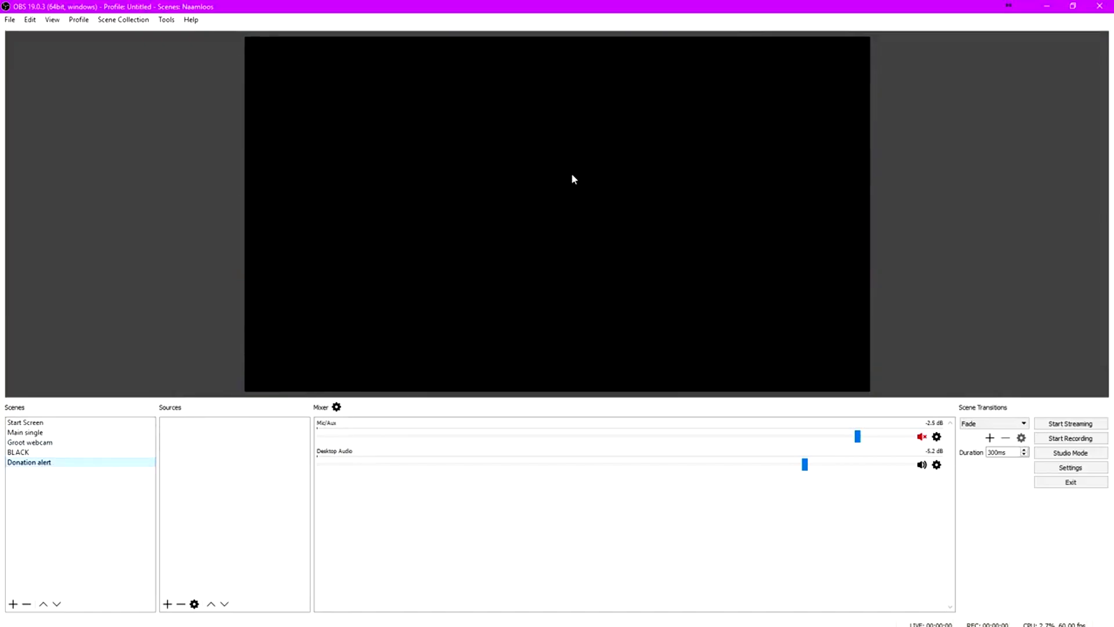
pyautogui.rightClick(208, 450)
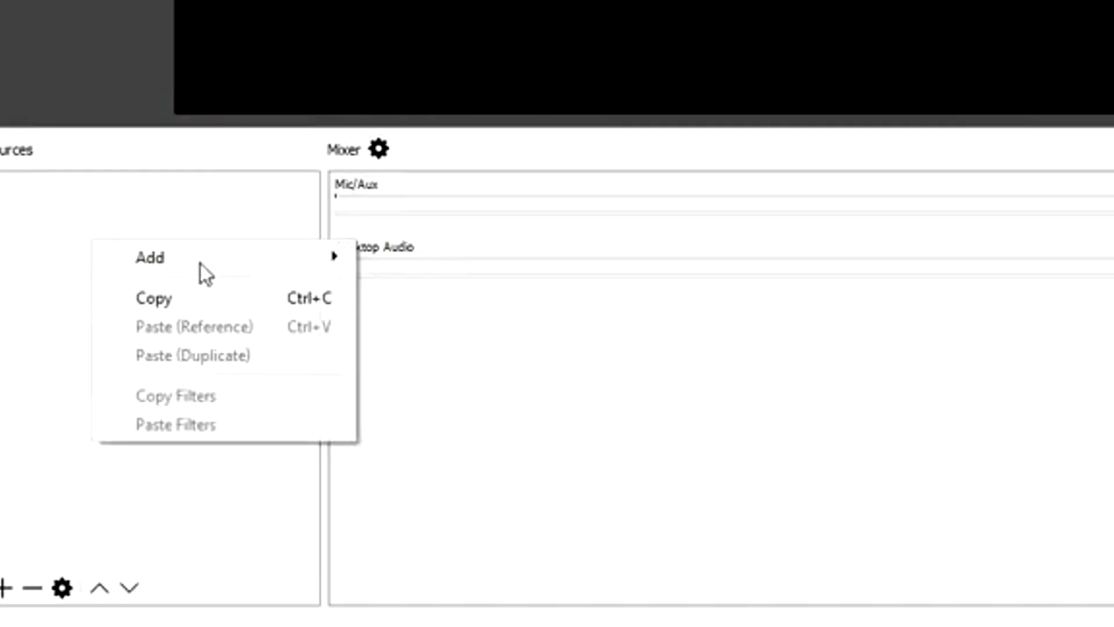
pyautogui.moveTo(270, 452)
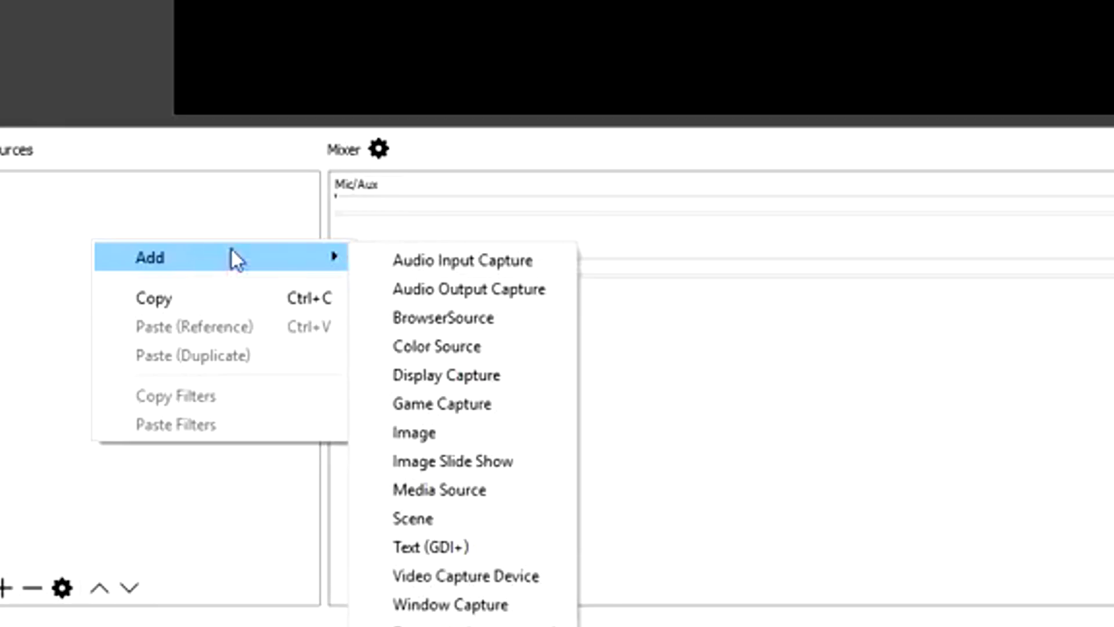
pyautogui.click(435, 316)
# Name the new browser source Donation, working around the name-already-in-use warning.
pyautogui.write('Donatuoi')
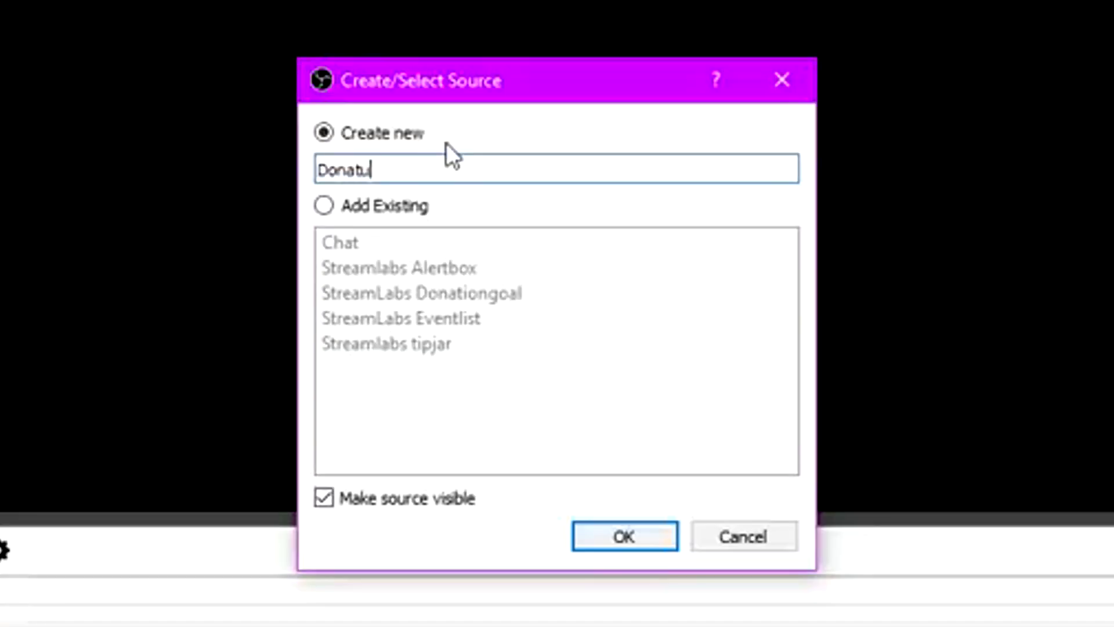
pyautogui.press('BackSpace')
pyautogui.press('BackSpace')
pyautogui.press('BackSpace')
pyautogui.write('ion aletr')
pyautogui.press('BackSpace')
pyautogui.press('BackSpace')
pyautogui.write('rt')
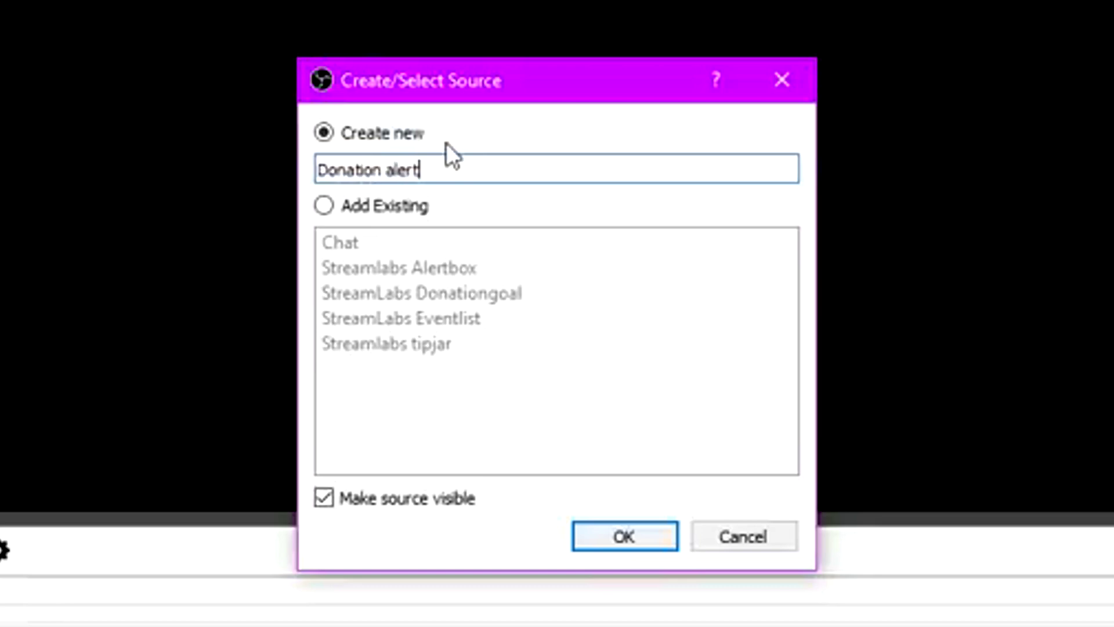
pyautogui.press('Return')
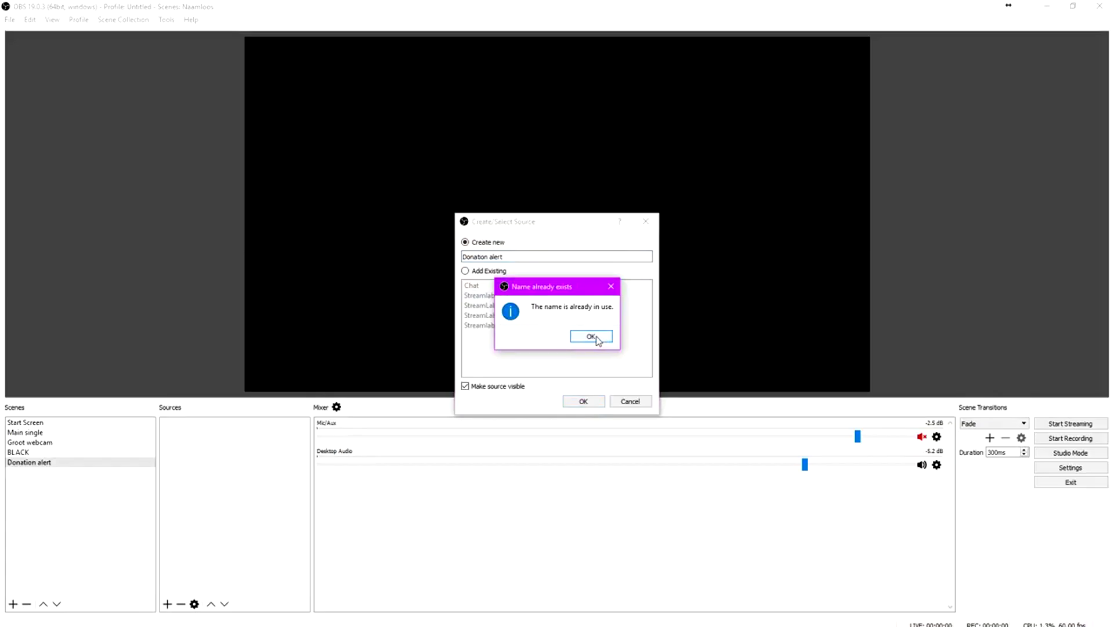
pyautogui.click(591, 337)
pyautogui.press('BackSpace')
pyautogui.press('BackSpace')
pyautogui.press('BackSpace')
pyautogui.press('BackSpace')
pyautogui.press('BackSpace')
pyautogui.press('BackSpace')
pyautogui.press('Return')
# Replace the Donation source URL with the Streamlabs alert box widget URL and size it 1280 × 720.
pyautogui.moveTo(473, 367); pyautogui.dragTo(287, 371)
pyautogui.write('https://streamlabs.com/alert-box/v3/6E89BD9079996AA42B73')
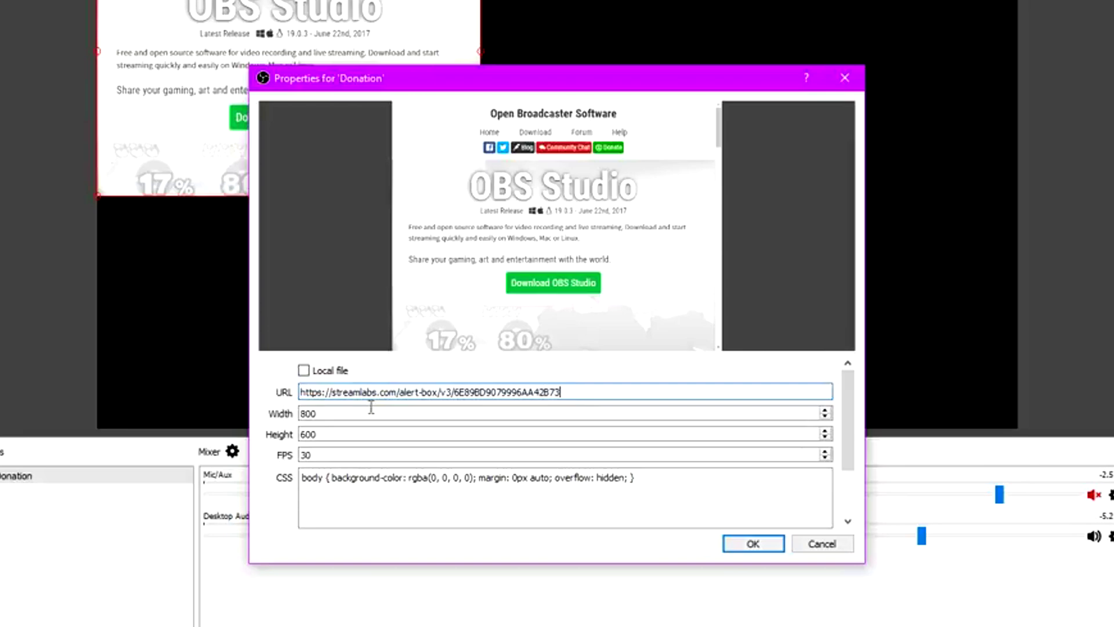
pyautogui.doubleClick(552, 412)
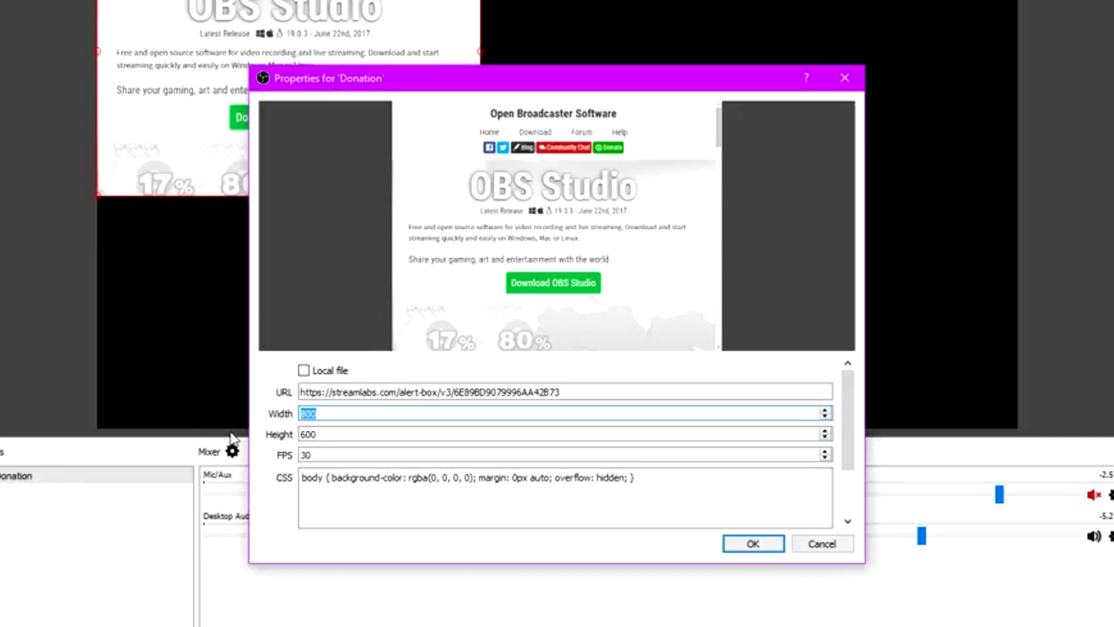
pyautogui.write('1280')
pyautogui.press('Tab')
pyautogui.write('720')
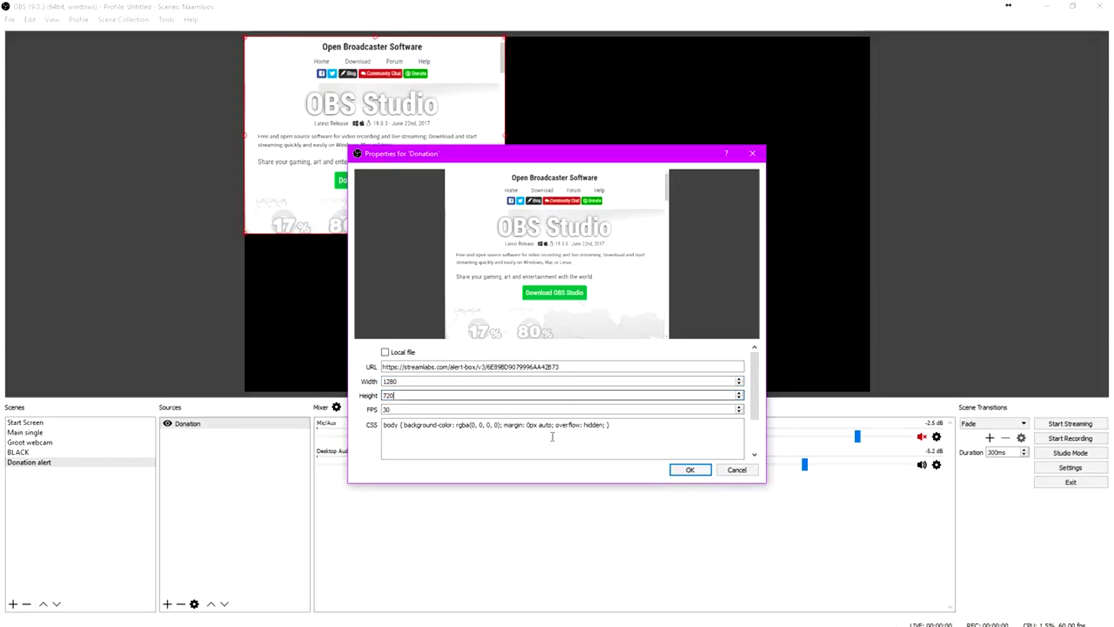
pyautogui.click(689, 469)
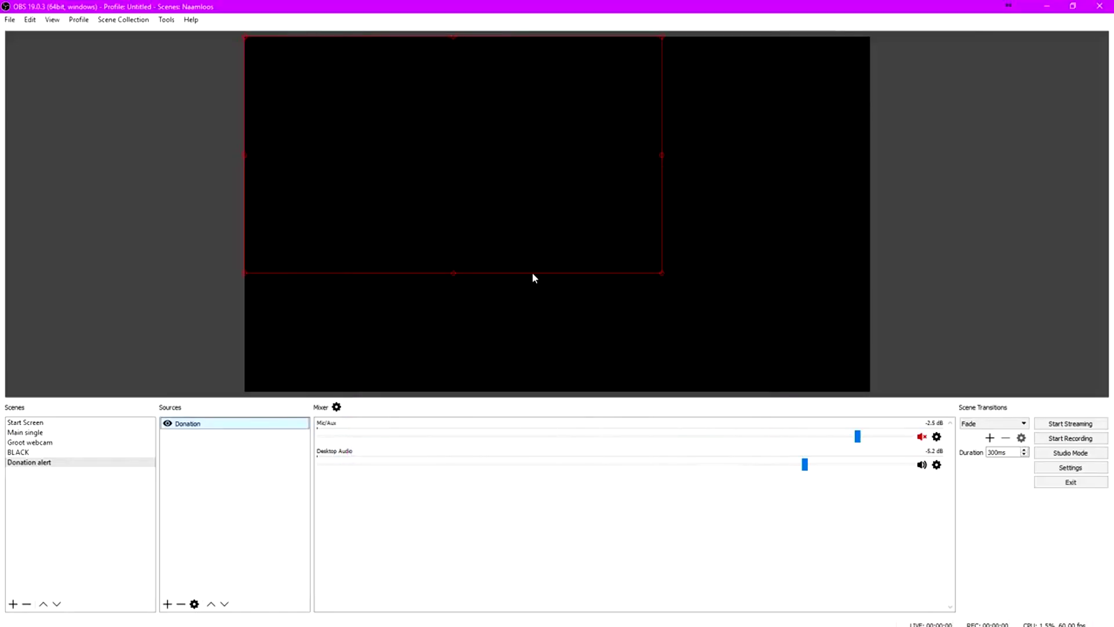
# Centre the Donation source in the preview, fire a Streamlabs test donation, and slightly lower desktop audio.
pyautogui.moveTo(562, 222); pyautogui.dragTo(601, 230)
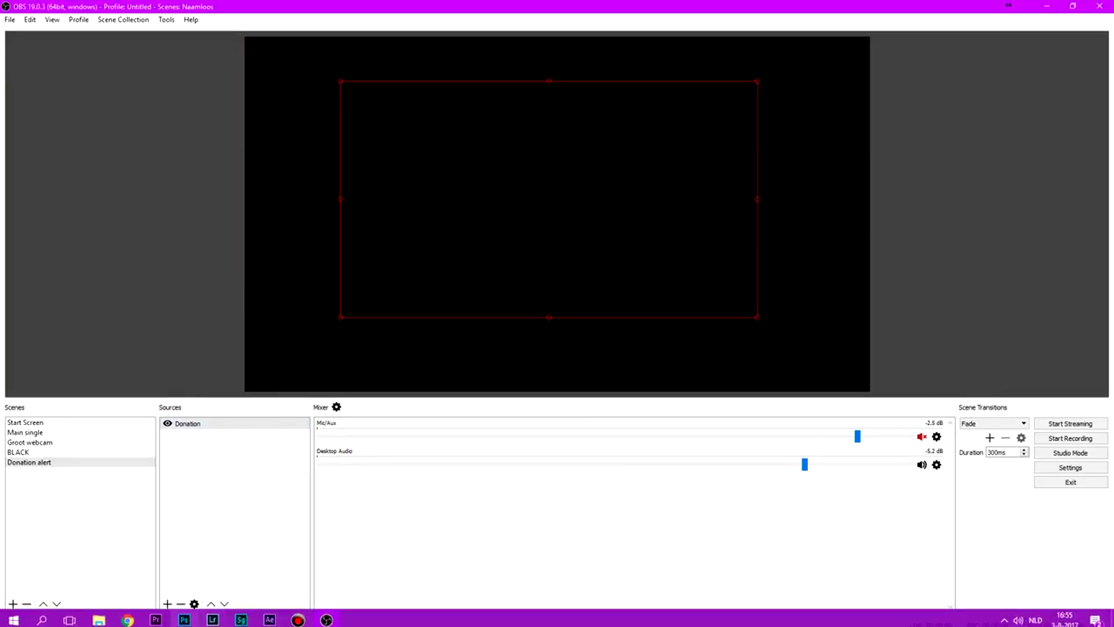
pyautogui.click(129, 618)
pyautogui.click(619, 210)
pyautogui.click(326, 620)
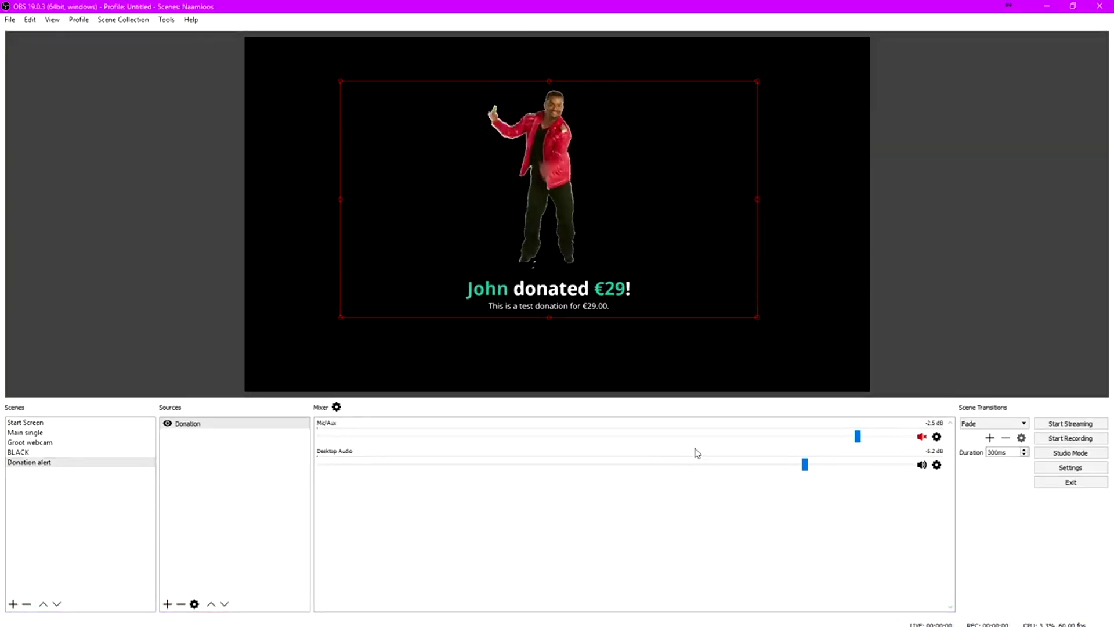
pyautogui.moveTo(804, 464)
pyautogui.mouseDown()
pyautogui.moveTo(416, 473)
pyautogui.moveTo(808, 481)
pyautogui.mouseUp()
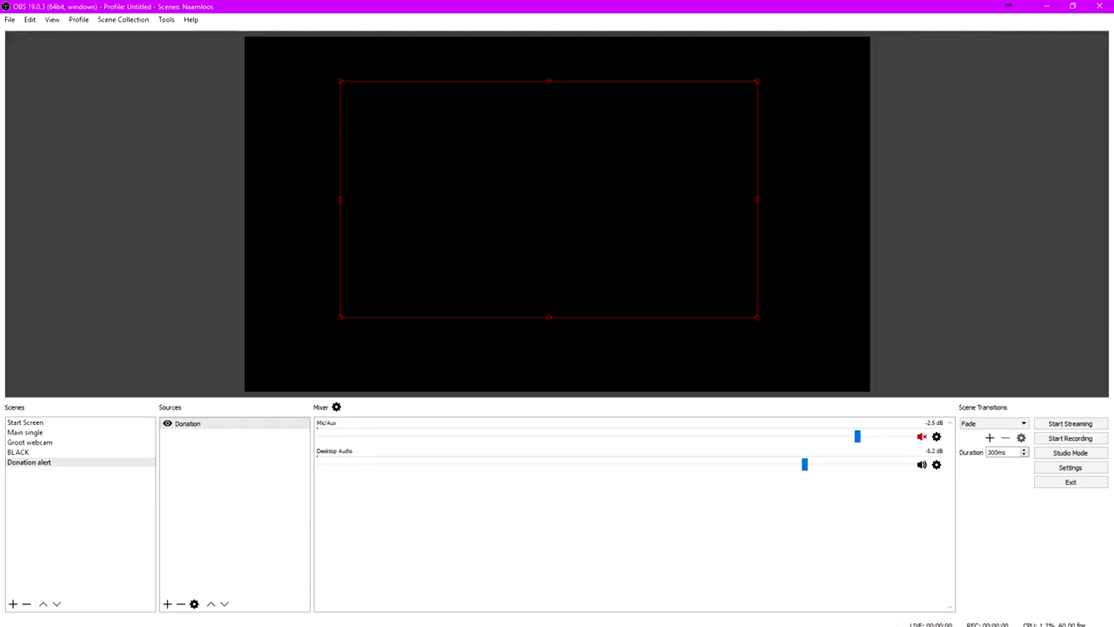
# Return to the Streamlabs Alert Box page in Chrome.
pyautogui.click(100, 616)
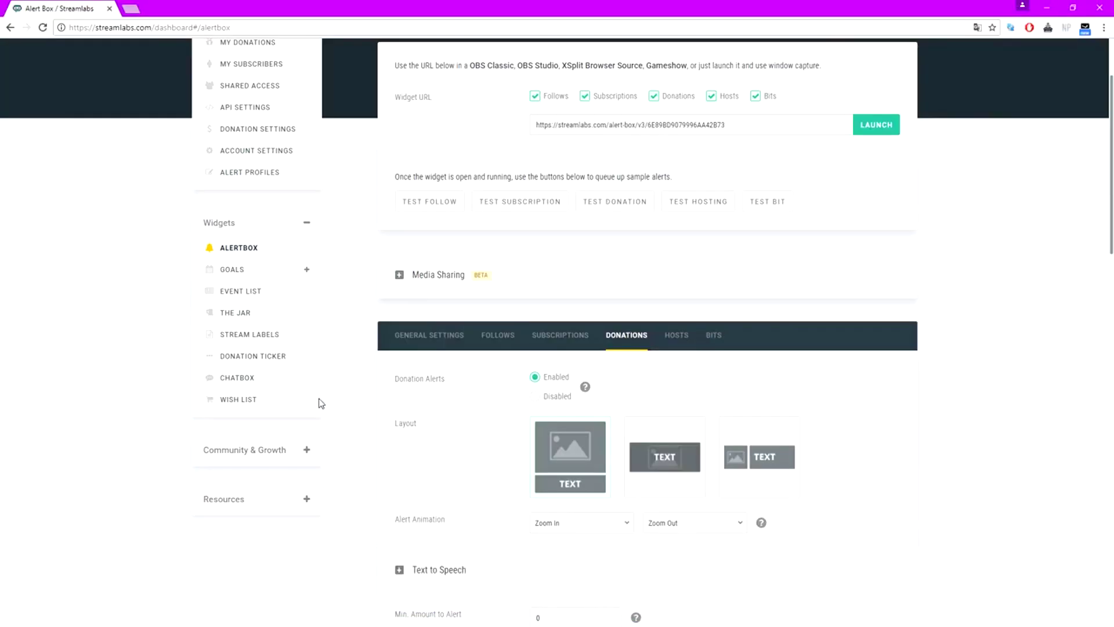